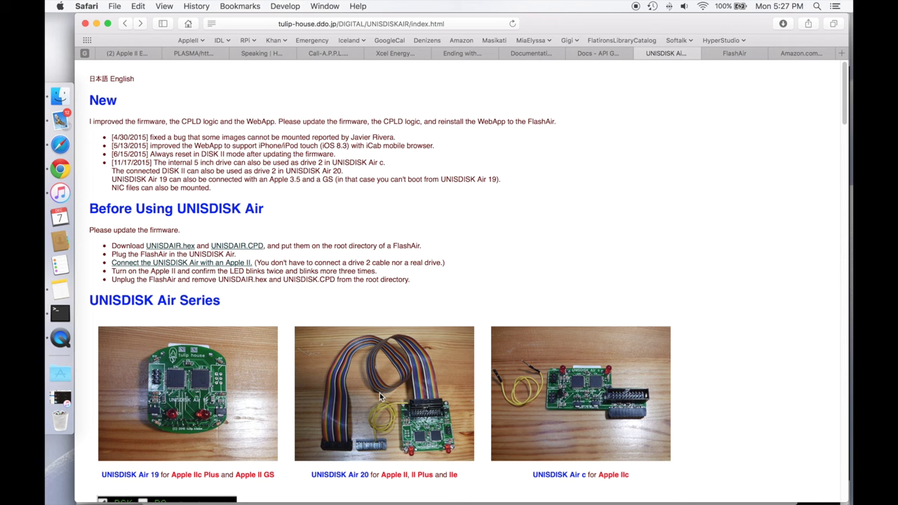
Bring the Finder window showing the NO NAME volume and its DCIM folder to the front
click(60, 97)
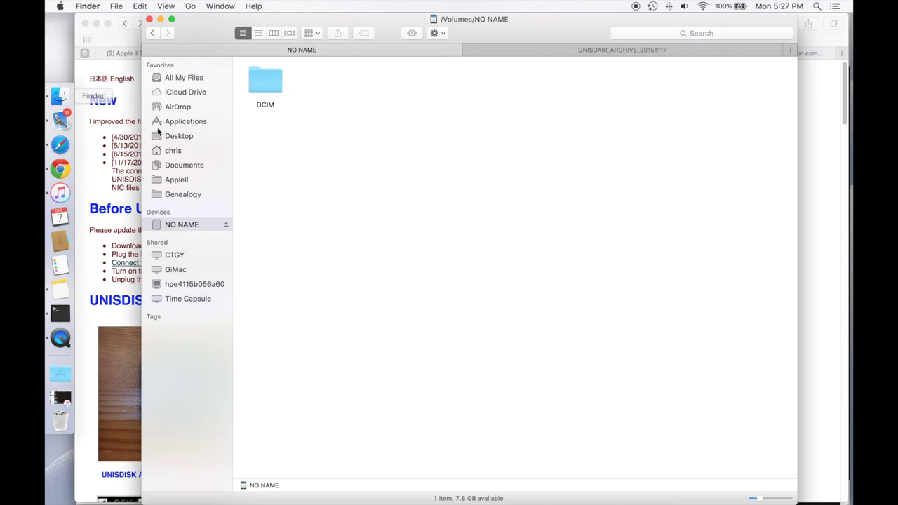
Rename the NO NAME card volume in the Finder sidebar to APPLE2E
right_click(182, 225)
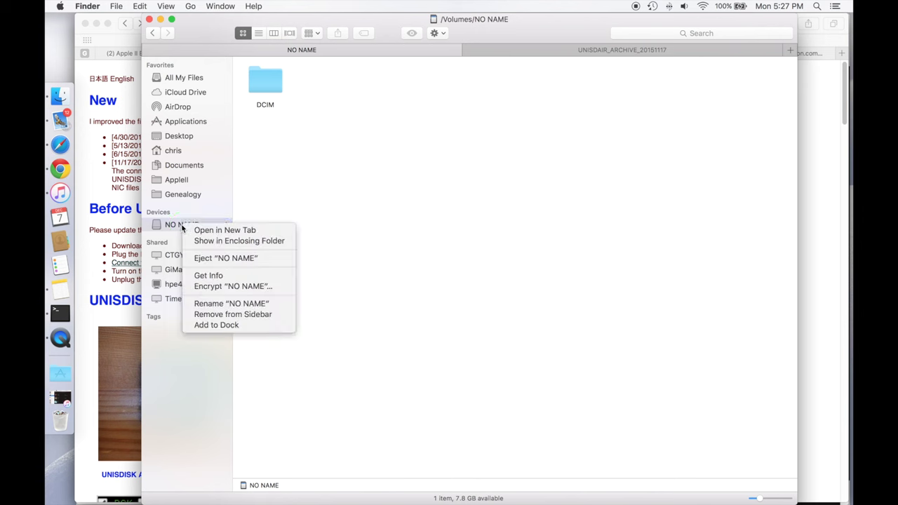
click(211, 303)
text(APPL)
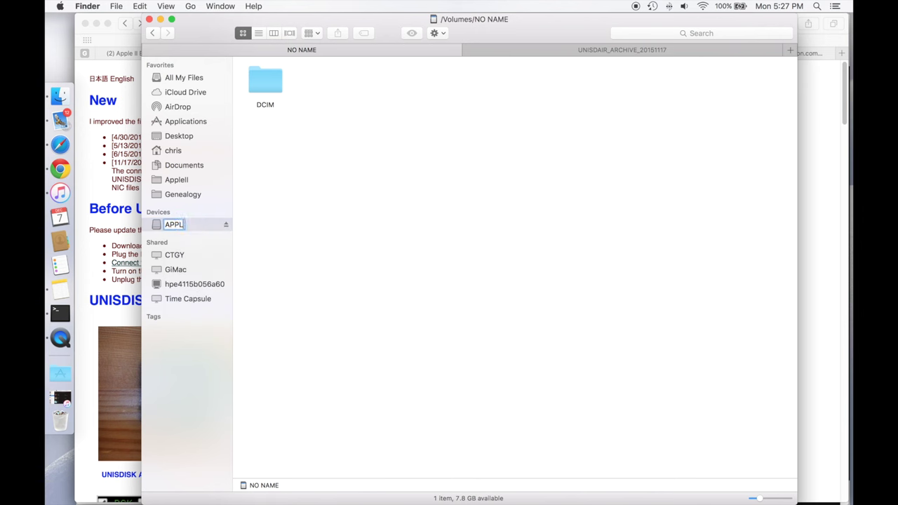
text(E2E)
key(Return)
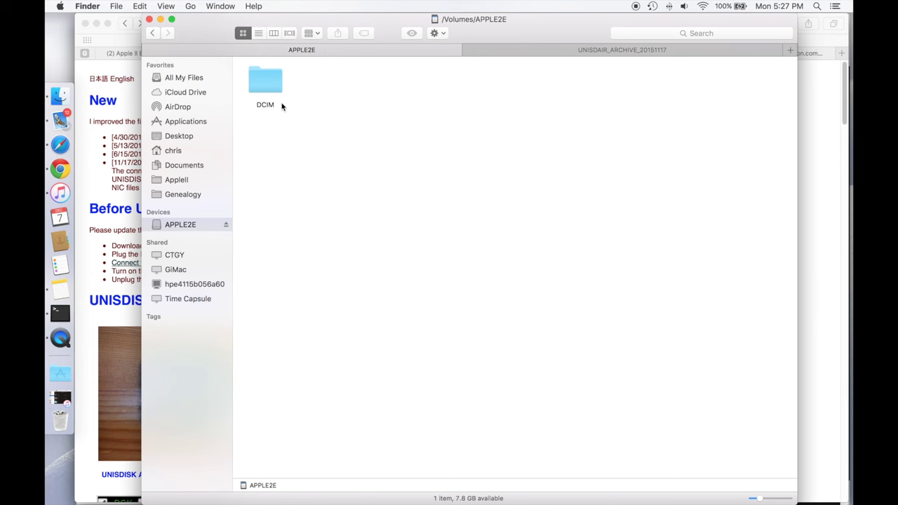
In Terminal, change into /Volumes/APPLE2E and list its contents
click(59, 312)
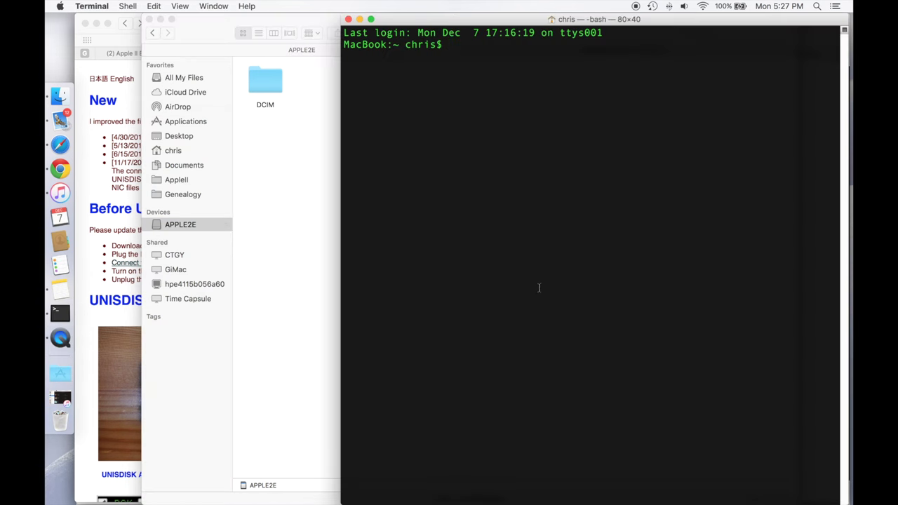
text(cd /V)
key(Tab)
text(AP)
key(Tab)
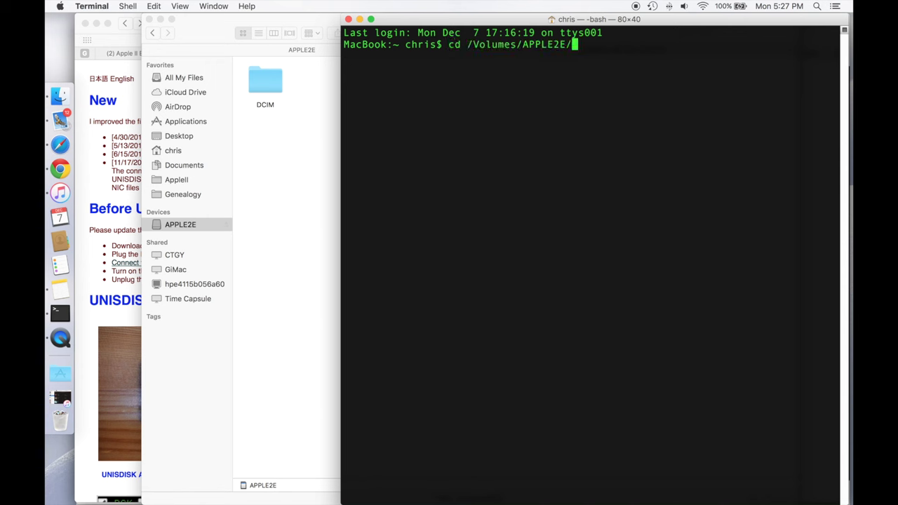
key(Return)
text(ls)
key(Return)
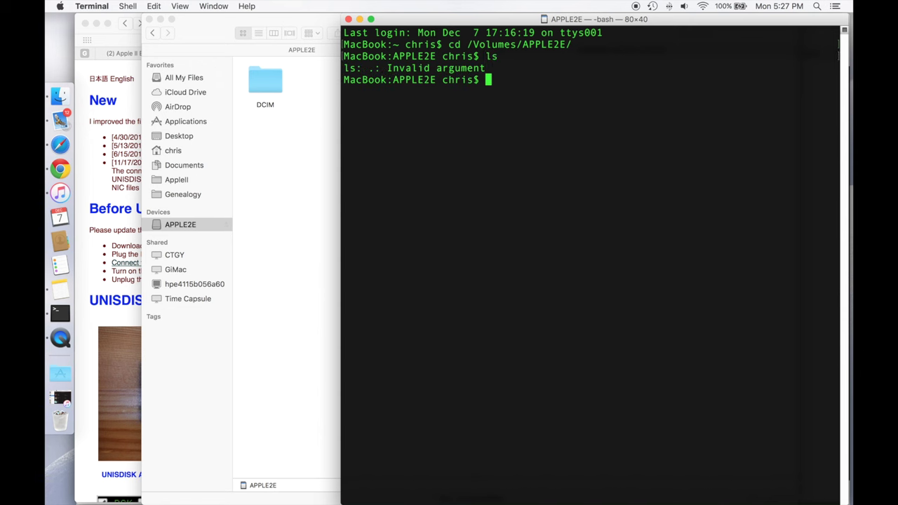
Run chflags nohidden SD_WLAN so the folder appears beside DCIM in Finder
text(ls)
key(Return)
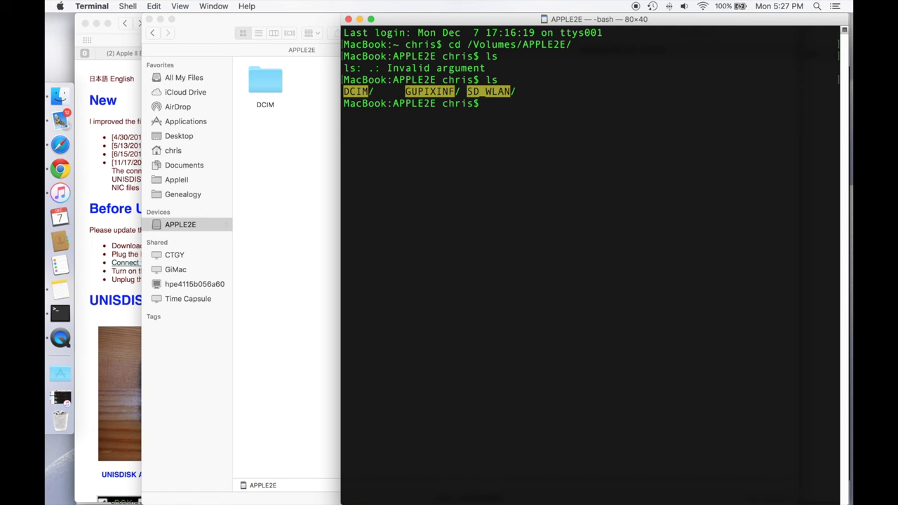
key(Up)
key(Up)
key(Up)
key(Up)
key(Up)
key(Up)
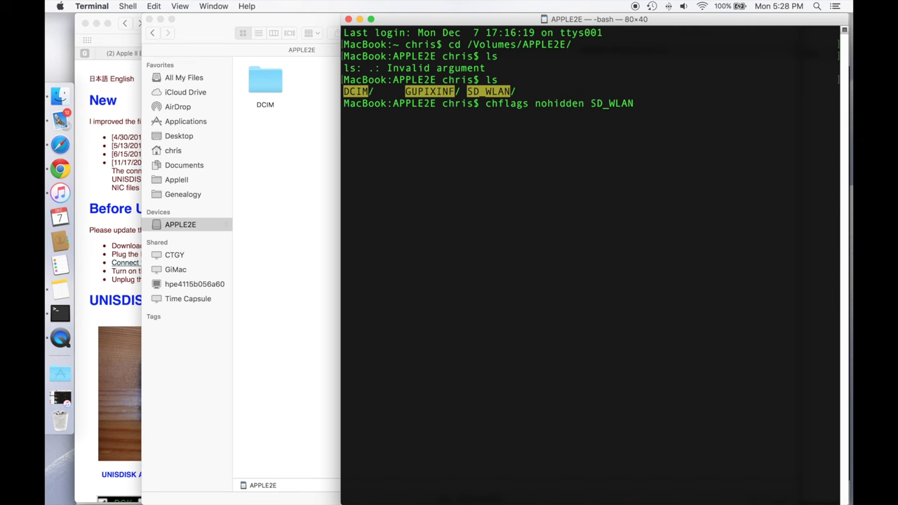
key(Return)
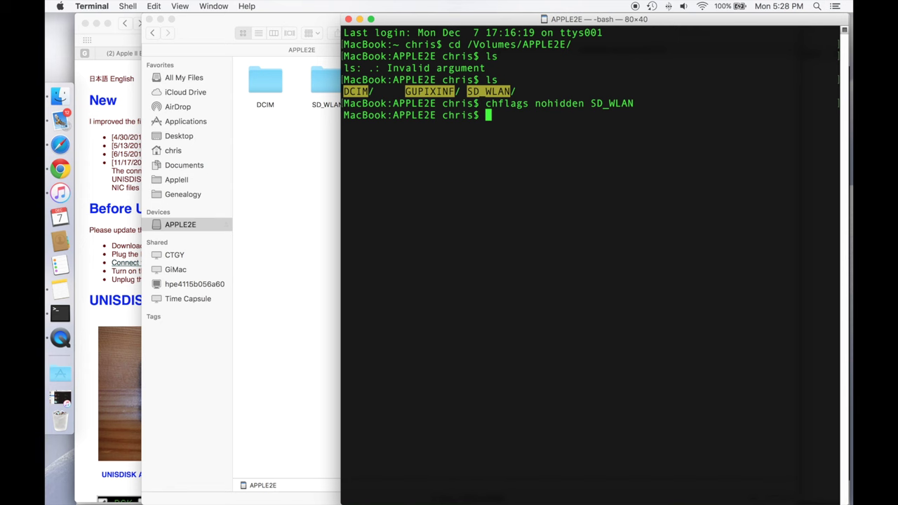
click(249, 194)
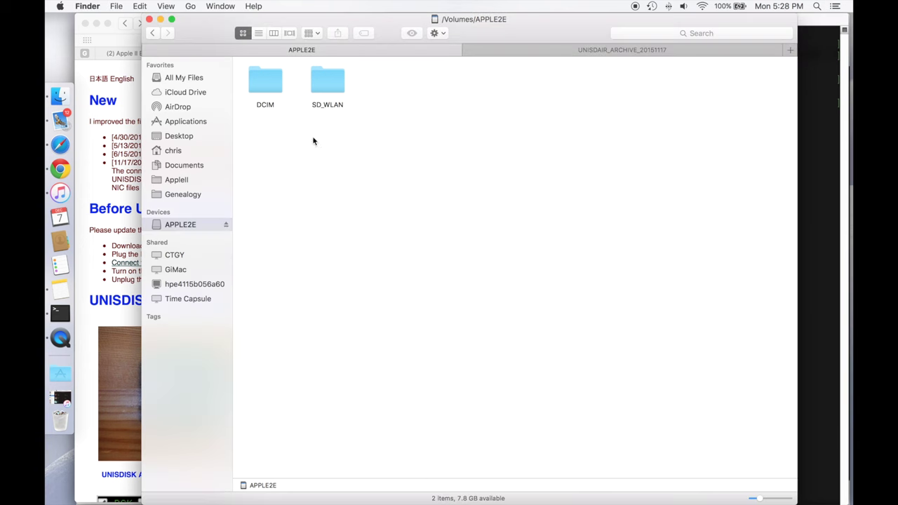
Copy all six items from UNISDAIR_ARCHIVE_20151117's WebApp folder into SD_WLAN
double_click(335, 87)
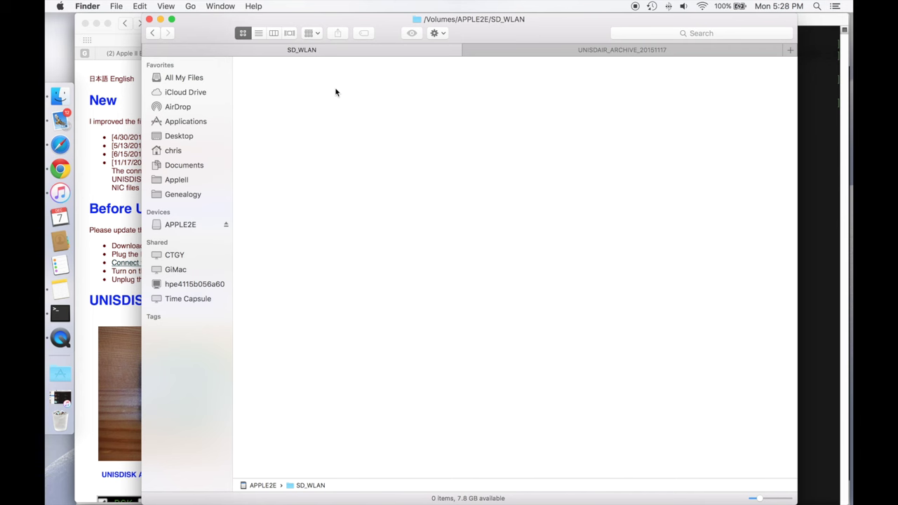
click(566, 51)
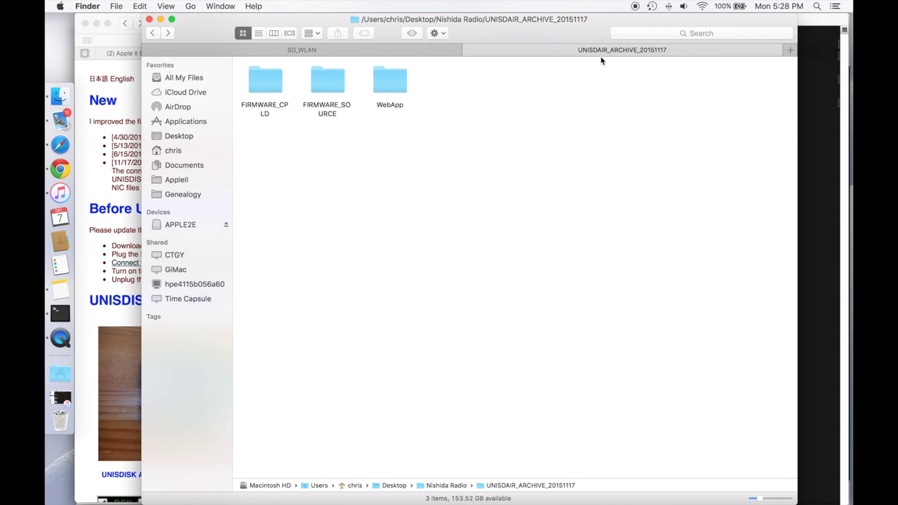
double_click(389, 83)
drag(596, 140, 237, 78)
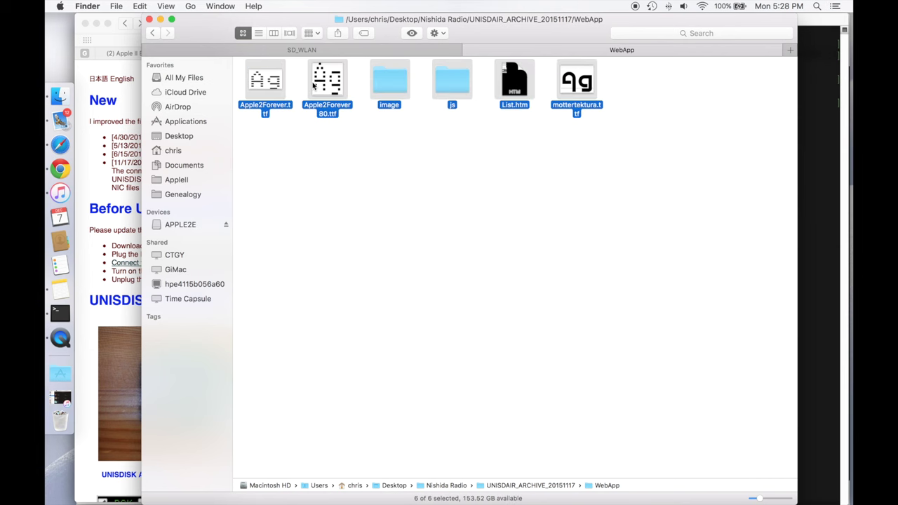
click(301, 49)
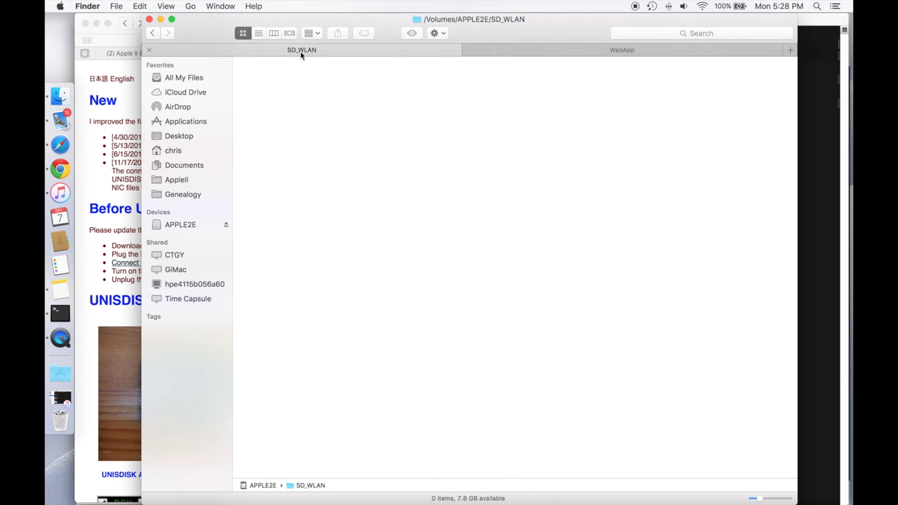
click(342, 118)
key(super+v)
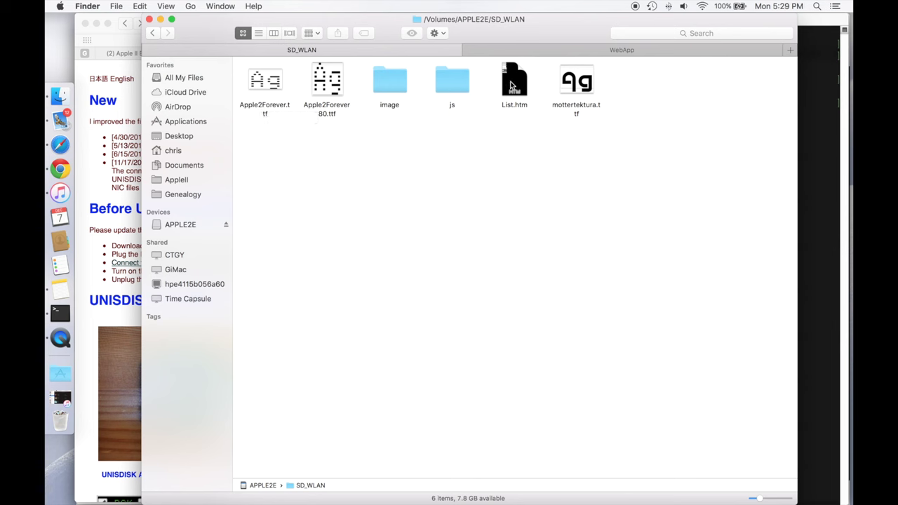
Copy PrintChar21.ttf and PRNumber3.ttf from the Desktop's Nishida Radio folder into SD_WLAN
click(558, 55)
click(445, 146)
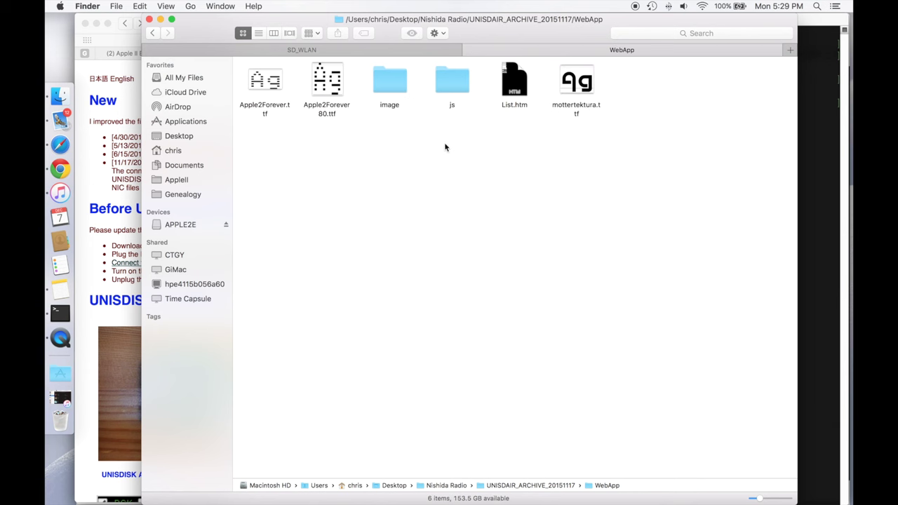
click(179, 136)
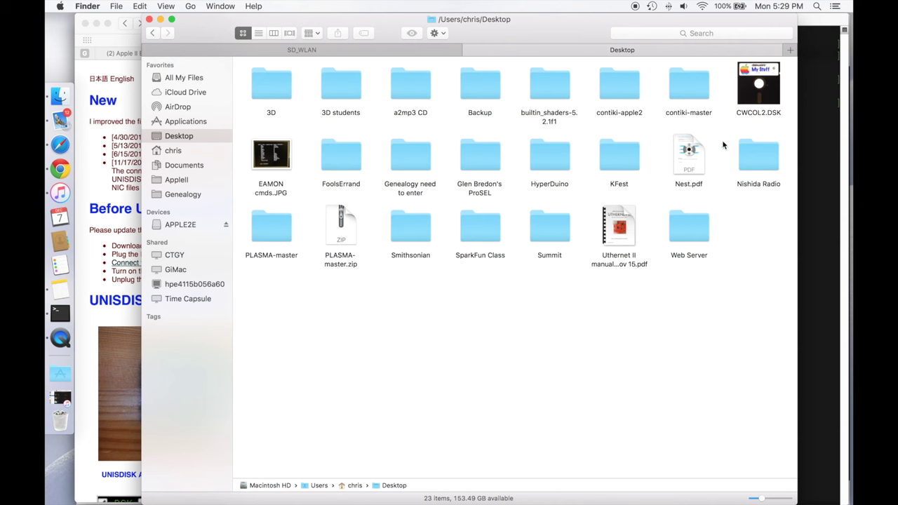
double_click(759, 158)
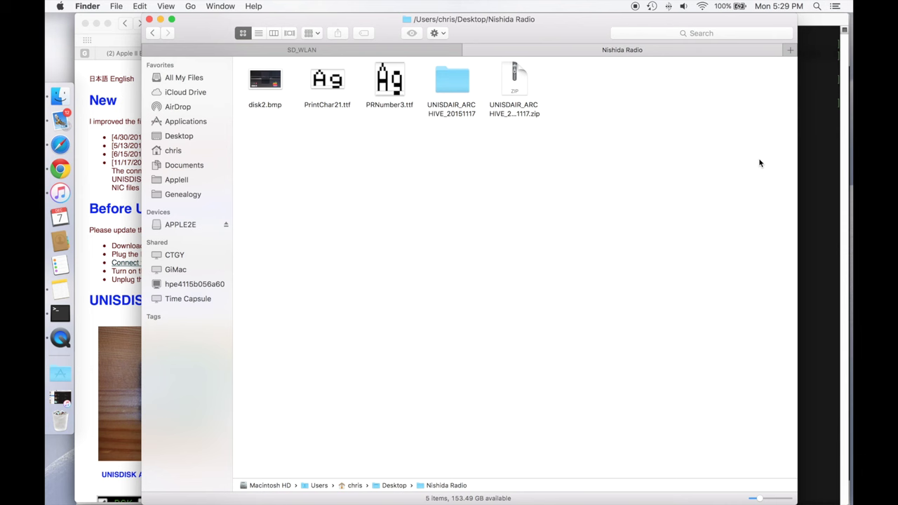
click(335, 79)
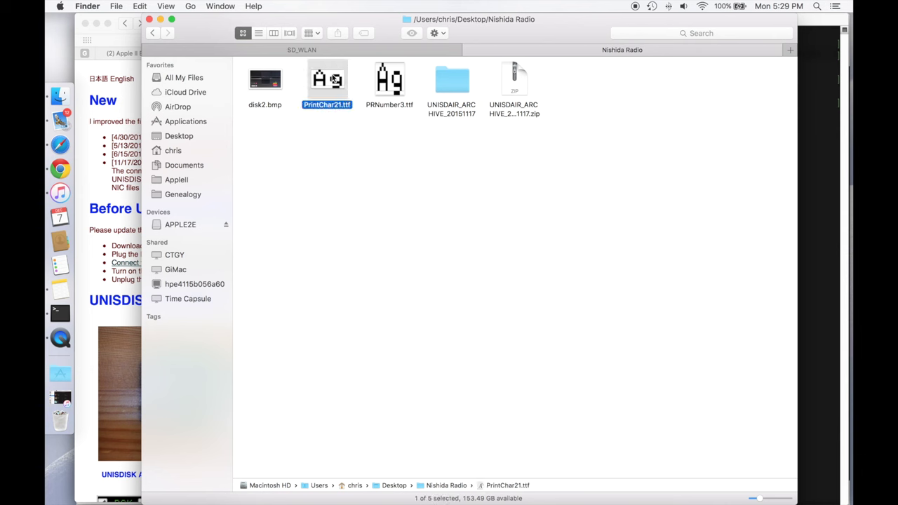
super+click(390, 79)
drag(391, 79, 397, 174)
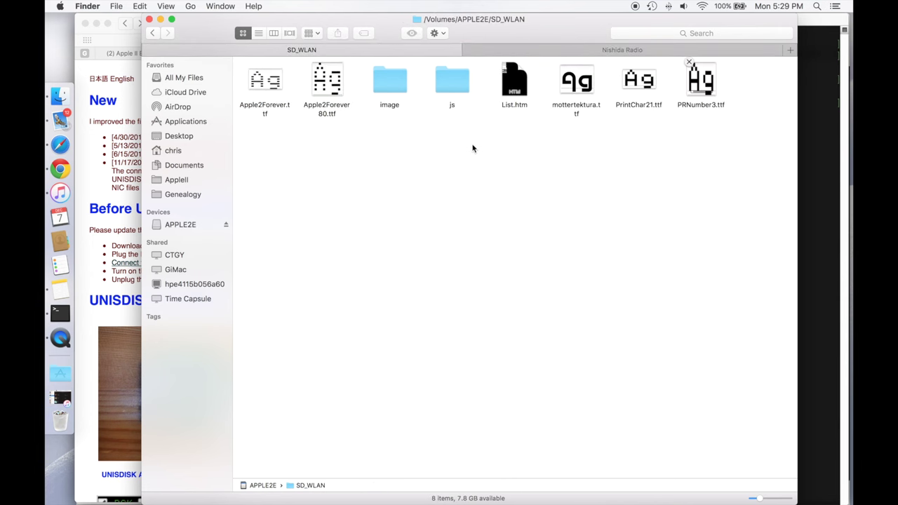
Replace disk2.bmp in SD_WLAN's image folder with the Nishida Radio copy, then return to Safari
click(546, 49)
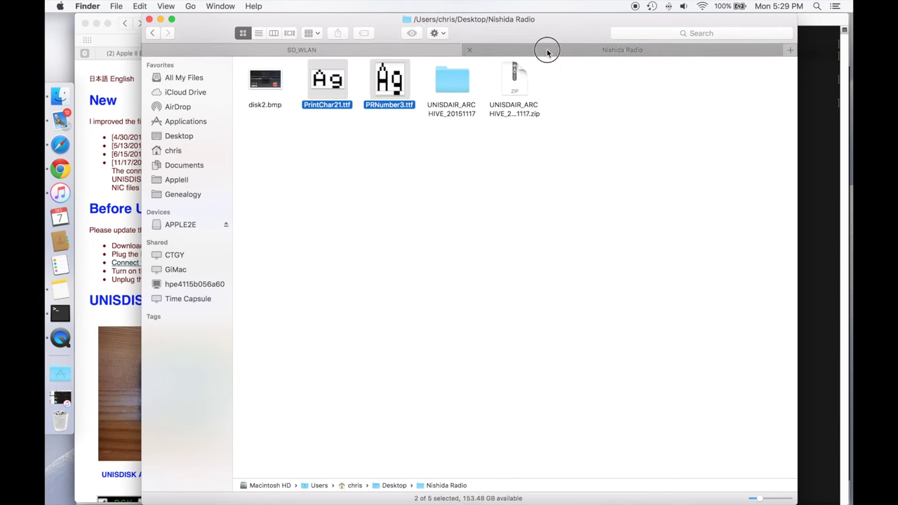
click(267, 78)
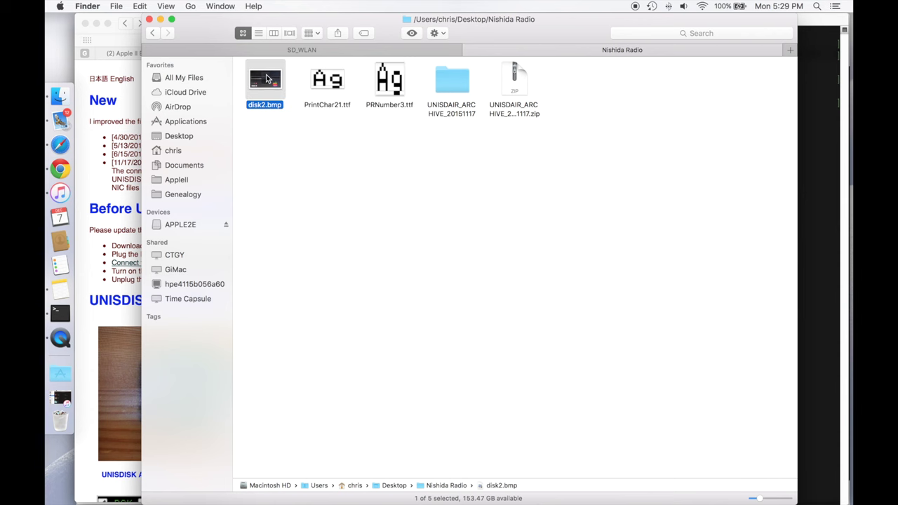
click(294, 169)
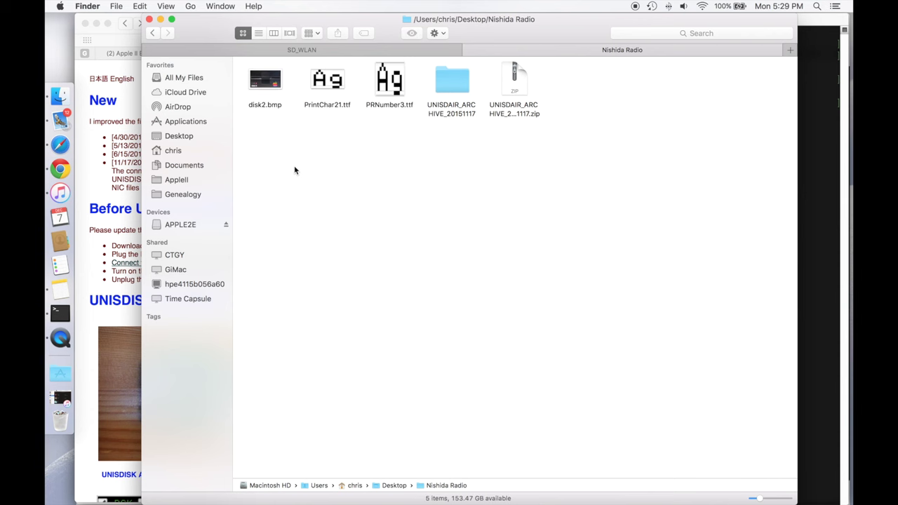
click(303, 52)
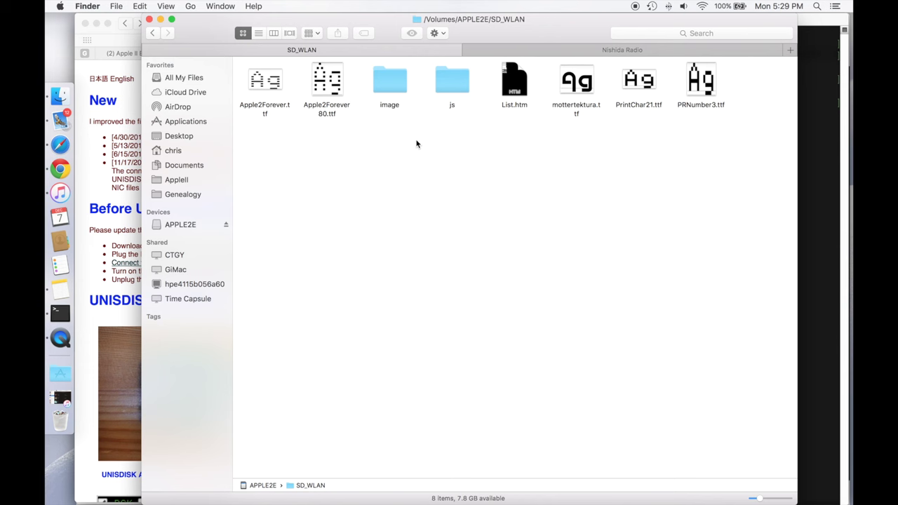
double_click(395, 83)
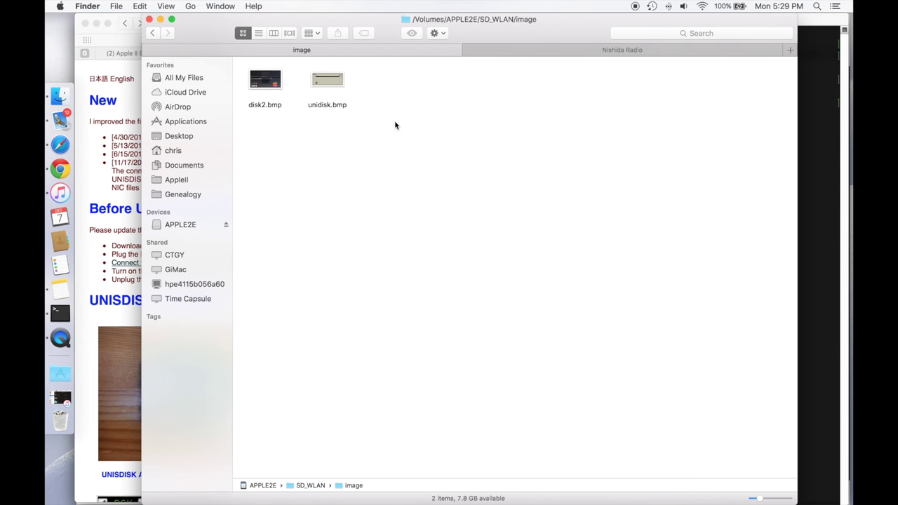
click(298, 313)
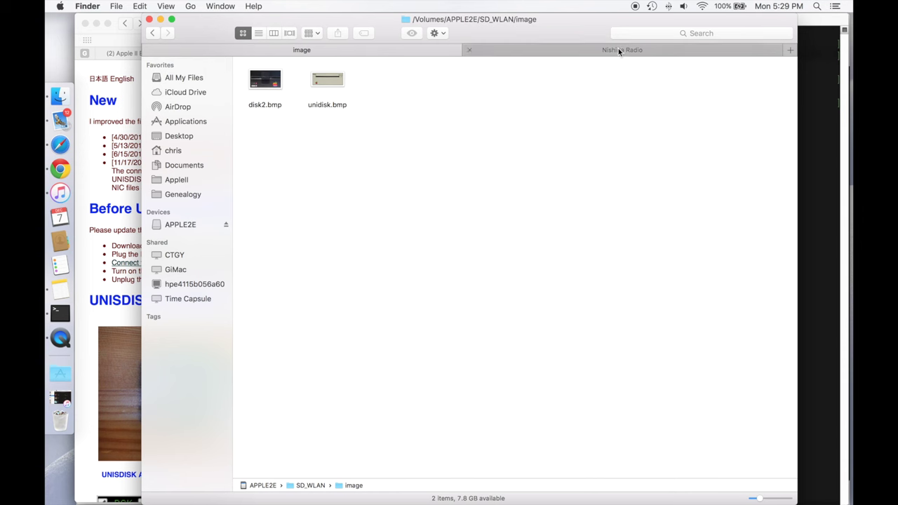
click(619, 51)
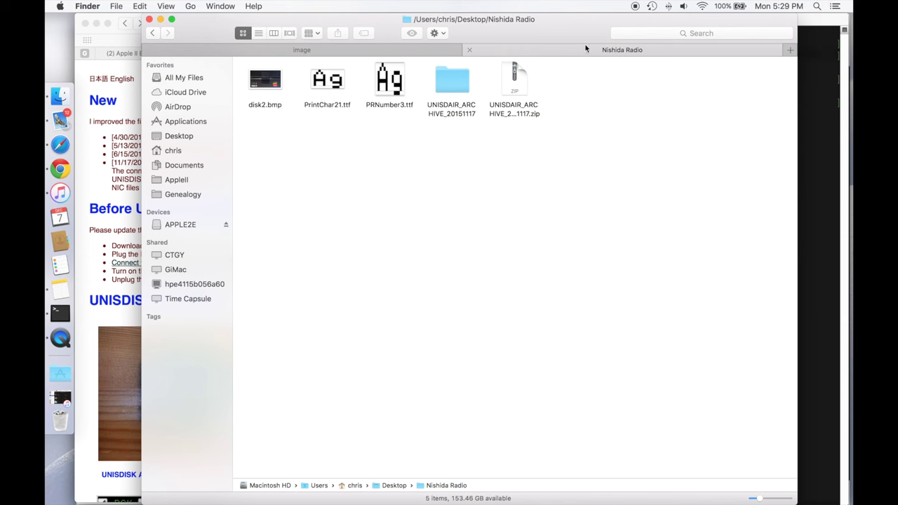
click(59, 144)
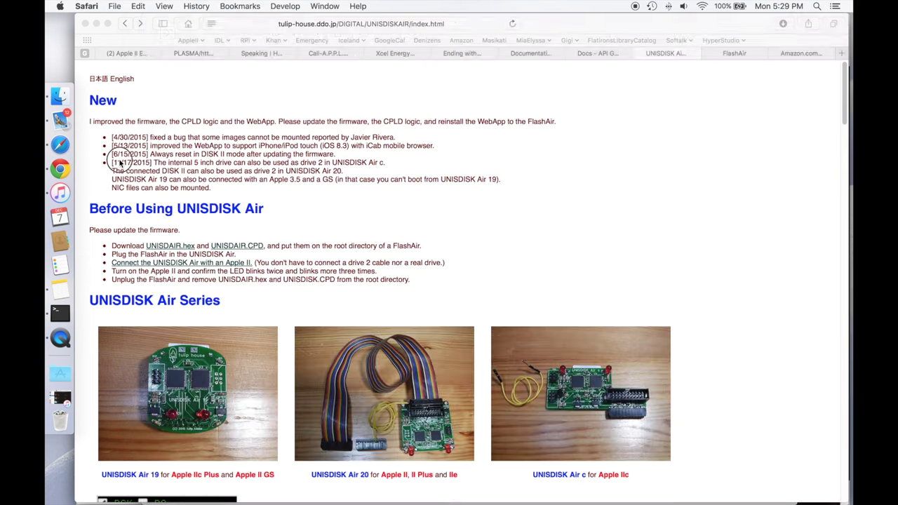
Read the Station mode section of FlashAir Developers' Using Station Mode guide, then return to Terminal
click(742, 56)
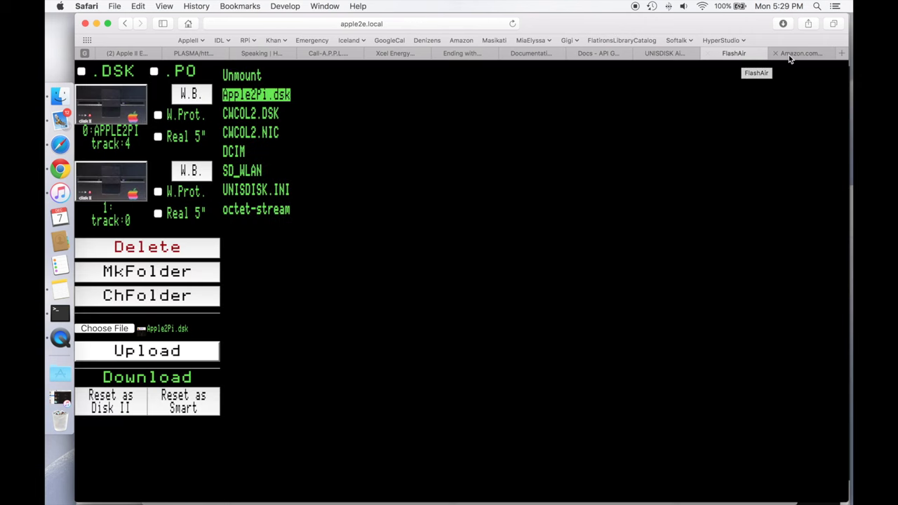
click(530, 54)
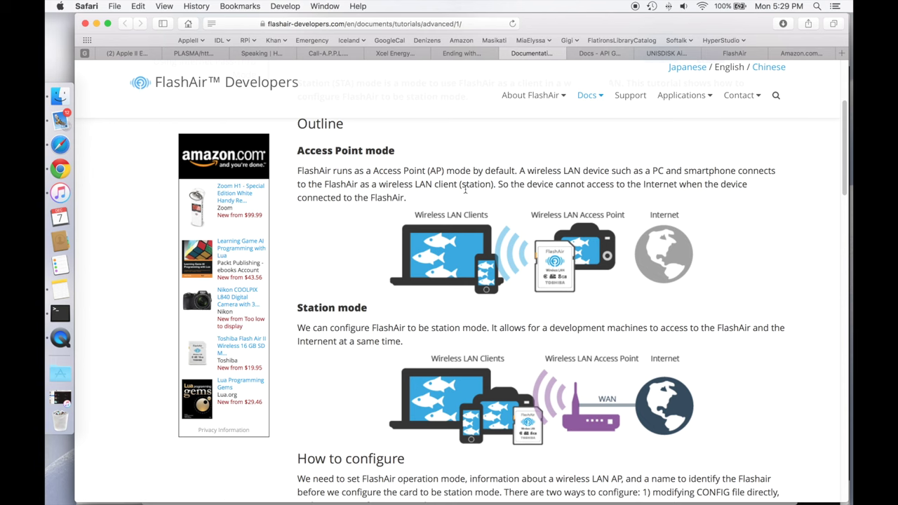
scroll(464, 190, up, 5)
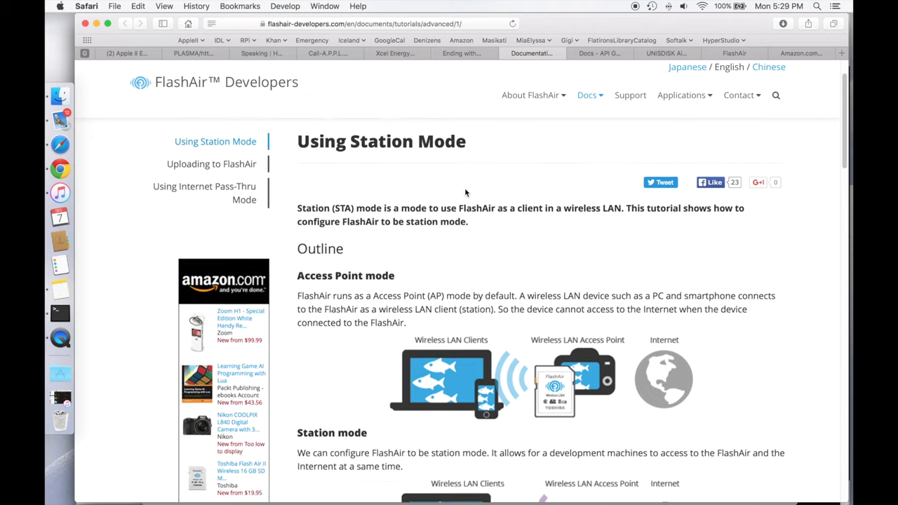
scroll(413, 194, down, 2)
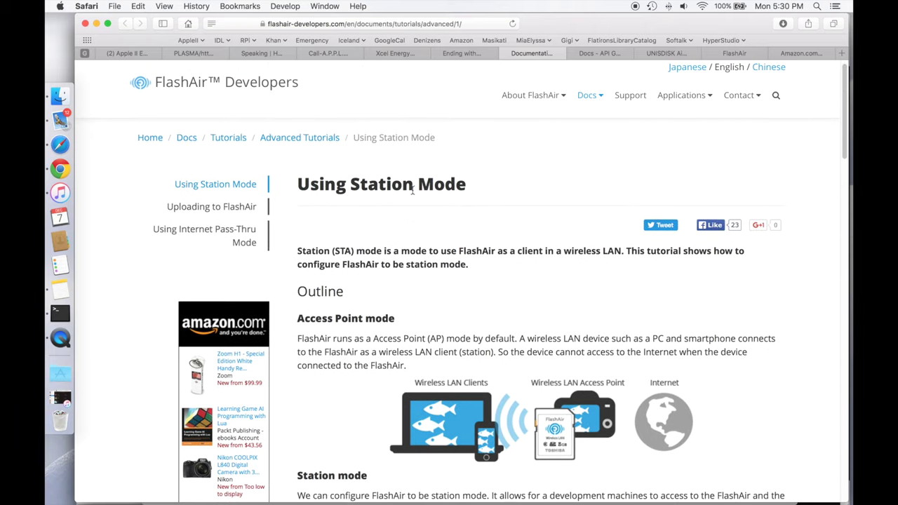
scroll(413, 194, down, 1)
scroll(408, 191, down, 2)
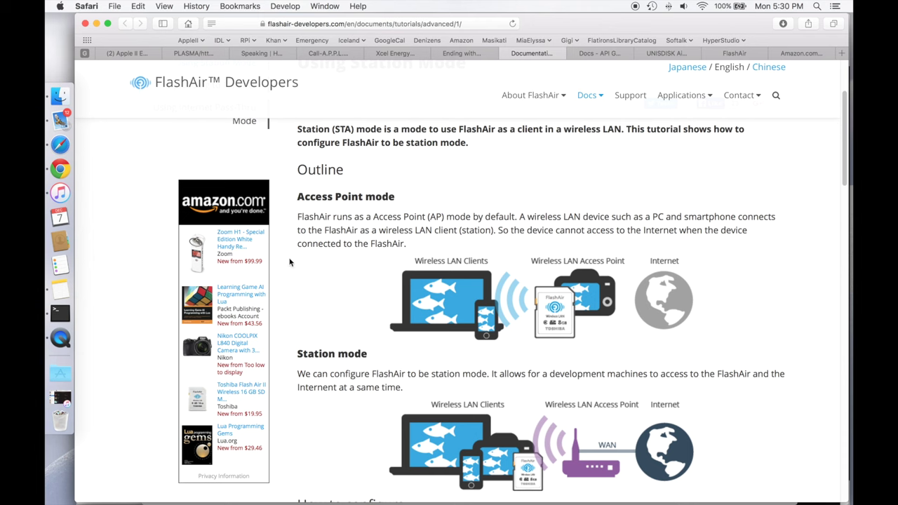
click(61, 316)
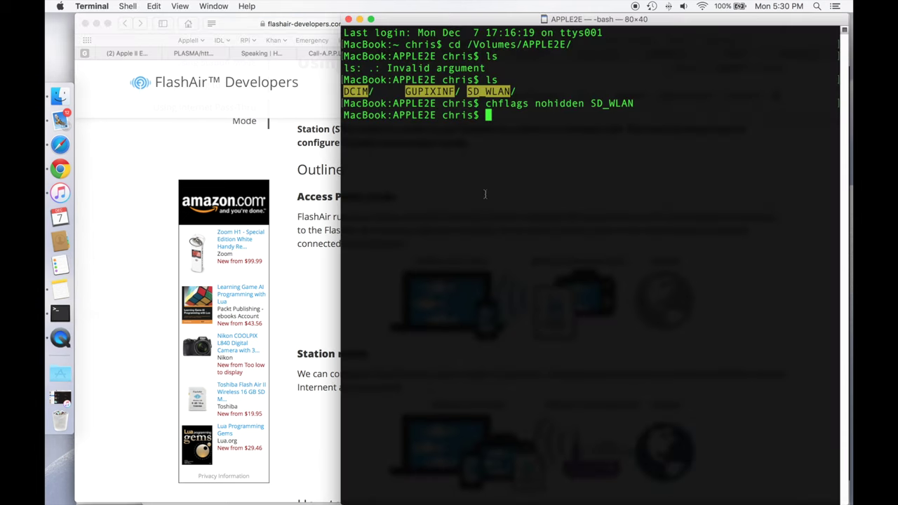
List the card's folders, change into SD_WLAN, list its files and open CONFIG in vi
text(ls)
key(Return)
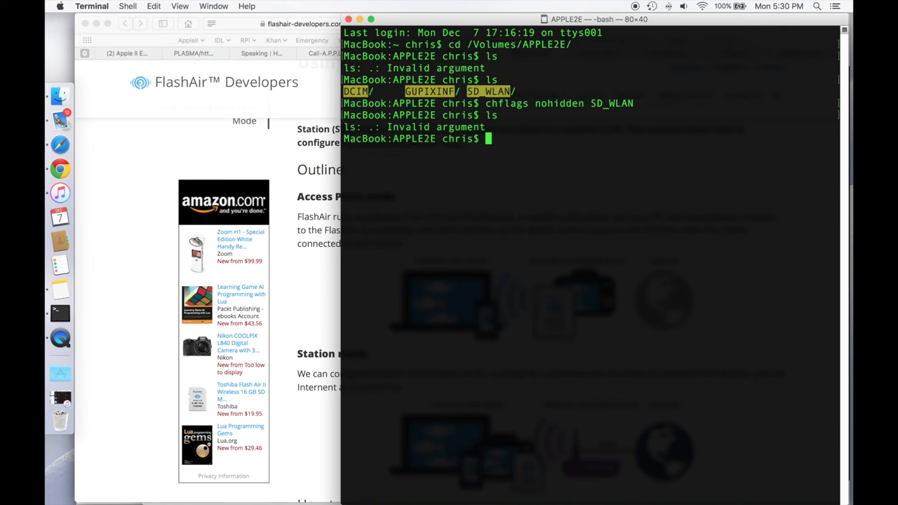
text(ls -l)
key(Return)
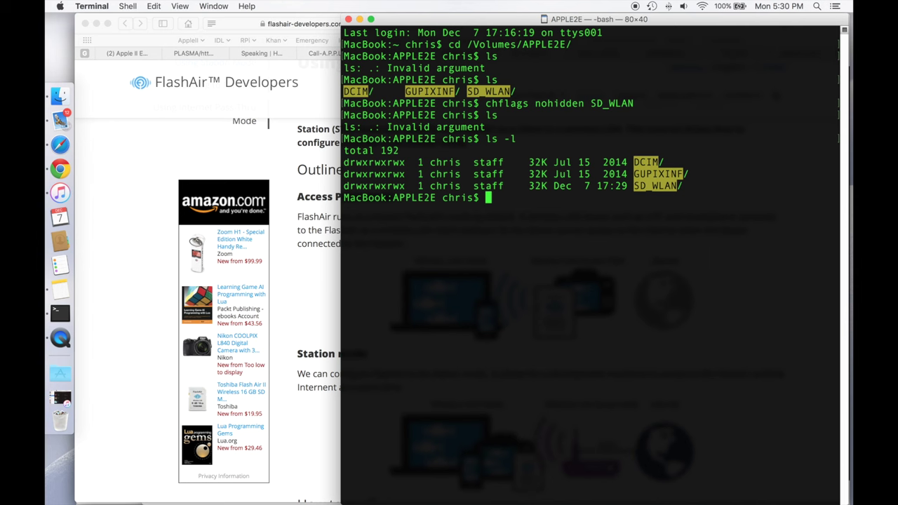
text(cd SD)
key(Tab)
key(Return)
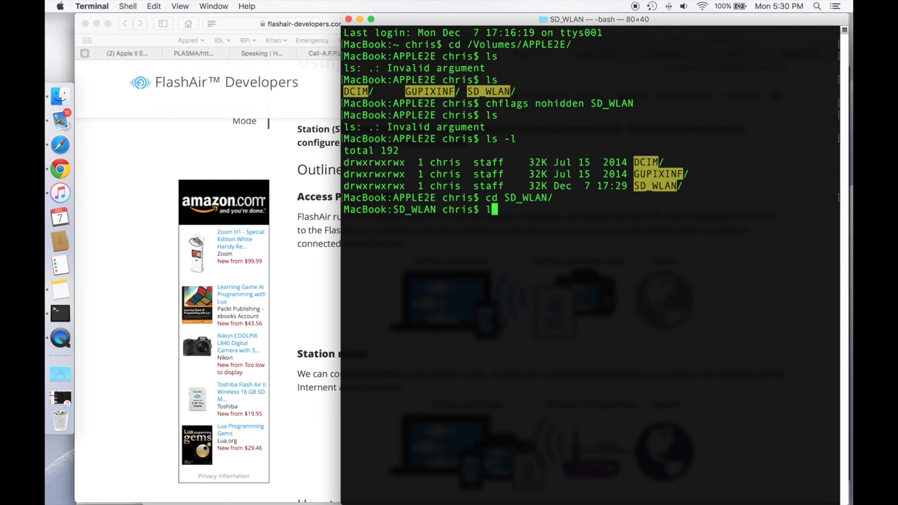
text(l)
key(Return)
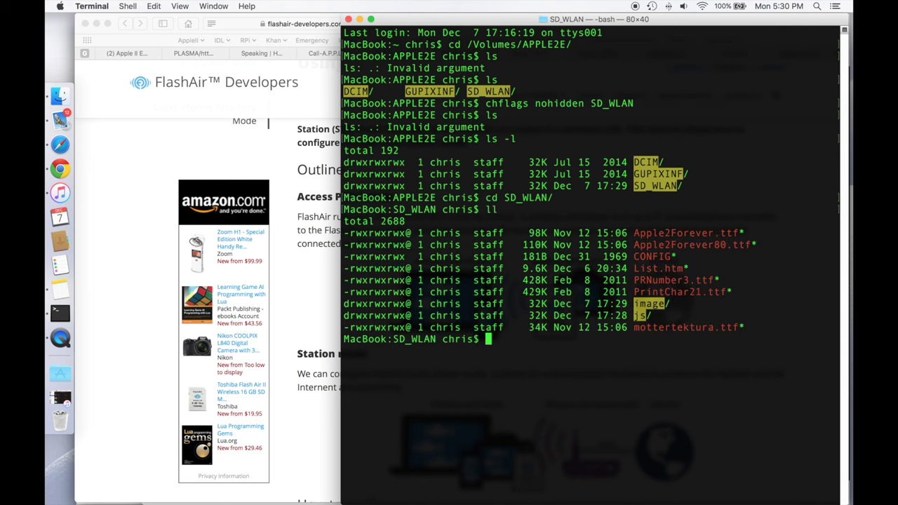
text(vi CONFIG)
key(Return)
Add APPMODE=5, APPNAME=apple2e, the network SSID and the network key lines to CONFIG
key(Down)
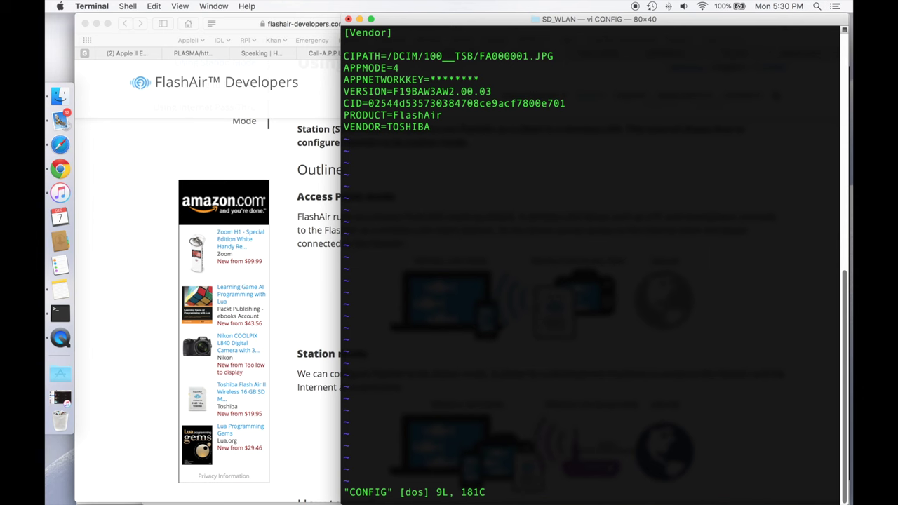
text(oAPP)
text(MODE=5)
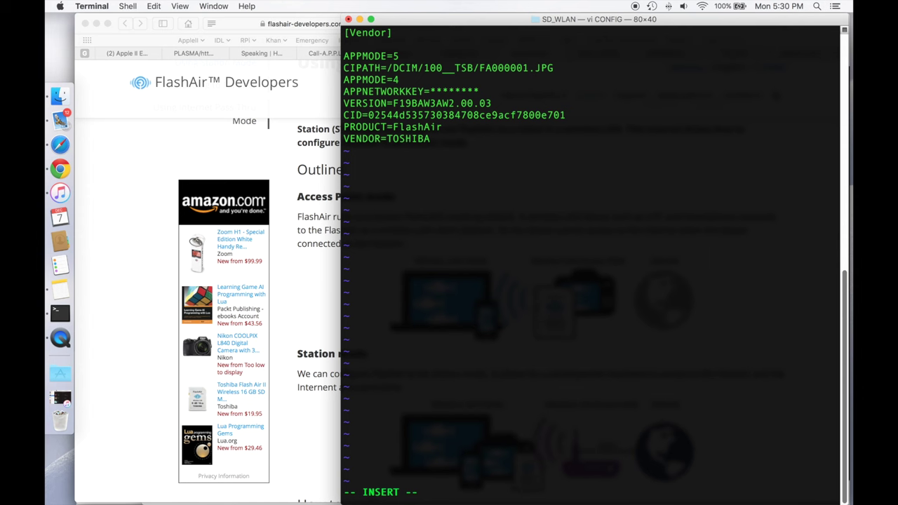
key(Return)
text(APPNAME=)
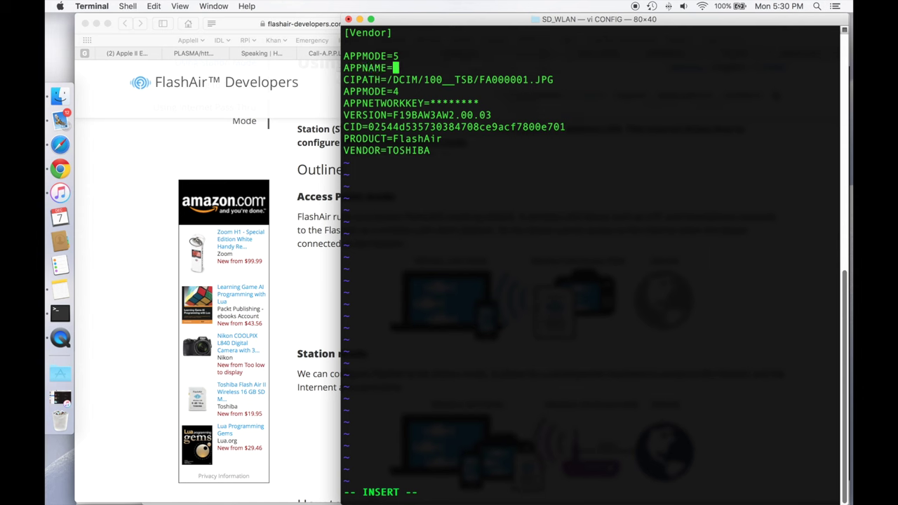
text(apple2e)
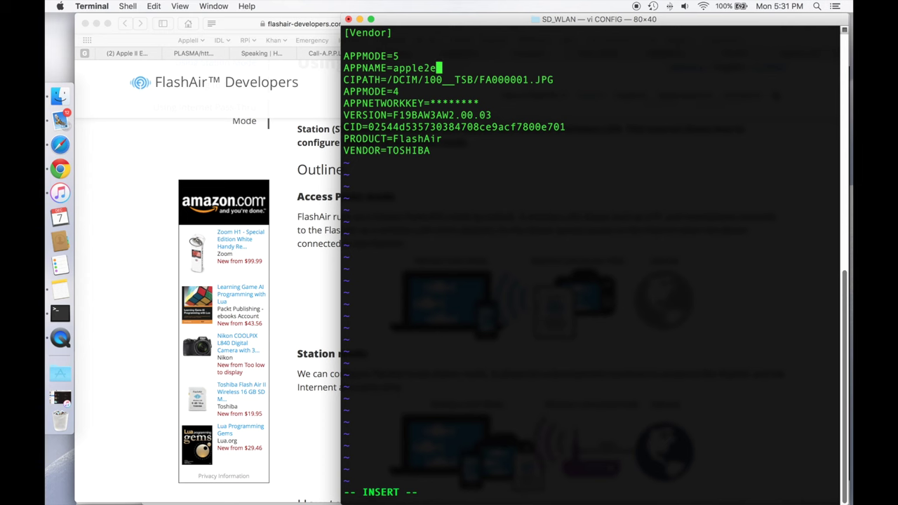
key(Return)
text(APP)
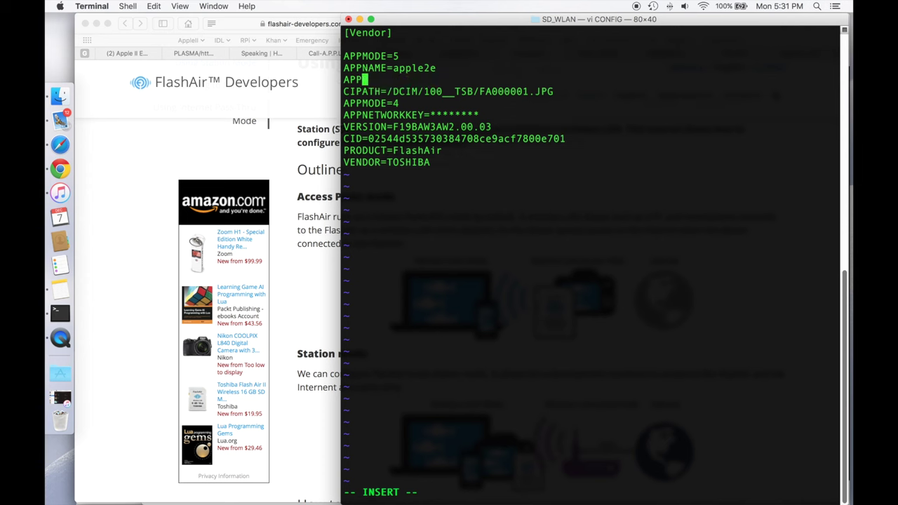
text(SSID=)
text(sdhsdfjshd)
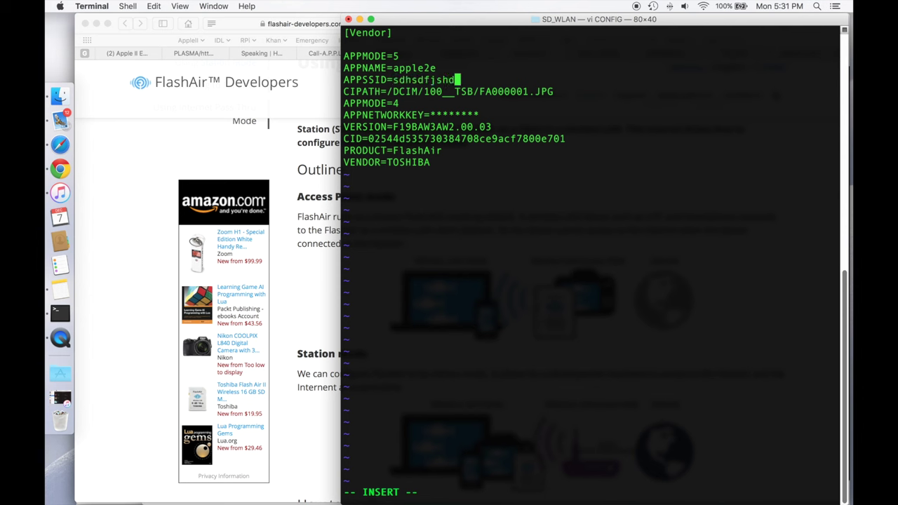
key(Return)
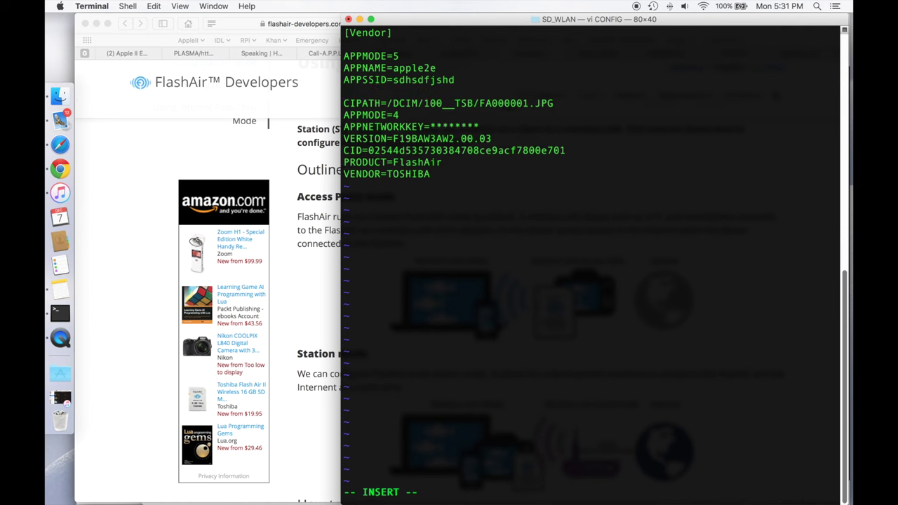
text(APPNETWORKKEY=)
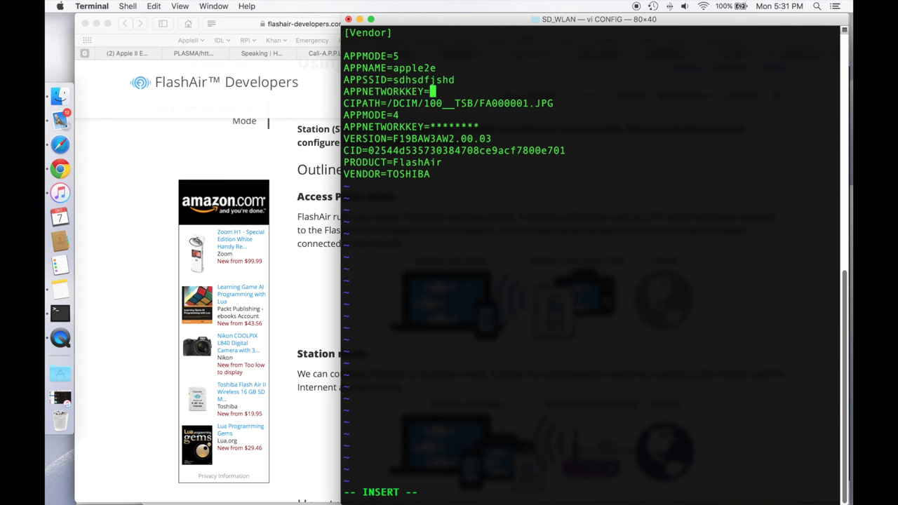
text(*******)
Add UPLOAD=1, then delete the old APPMODE=4 and duplicate APPNETWORKKEY lines in vi
key(Return)
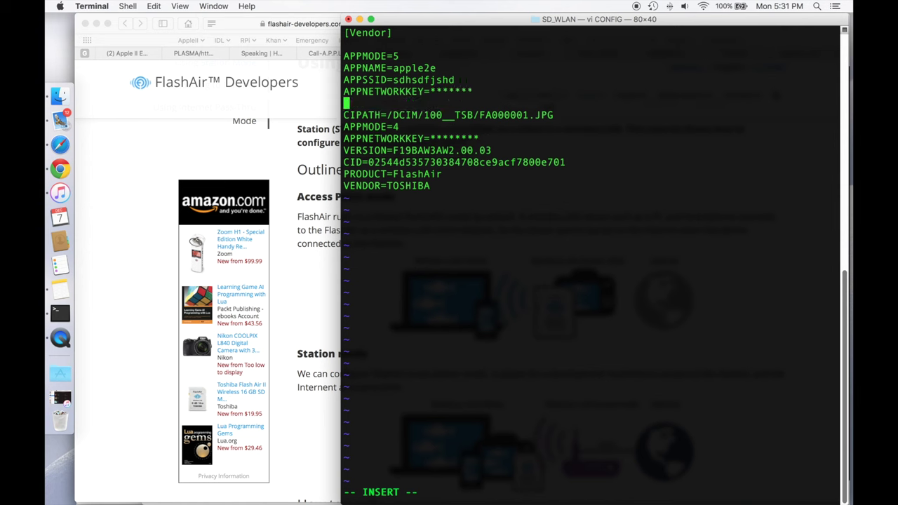
text(UPLOAD=1)
key(Escape)
key(Down)
key(Down)
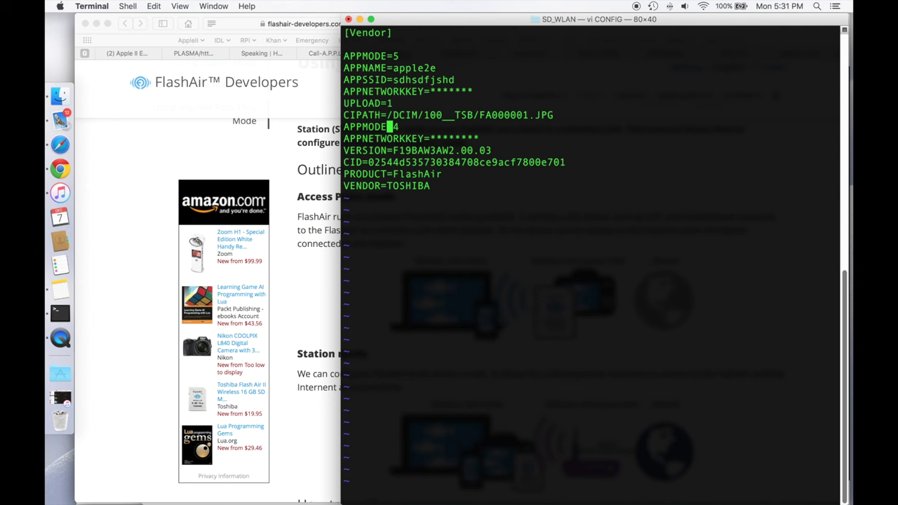
key(d)
key(d)
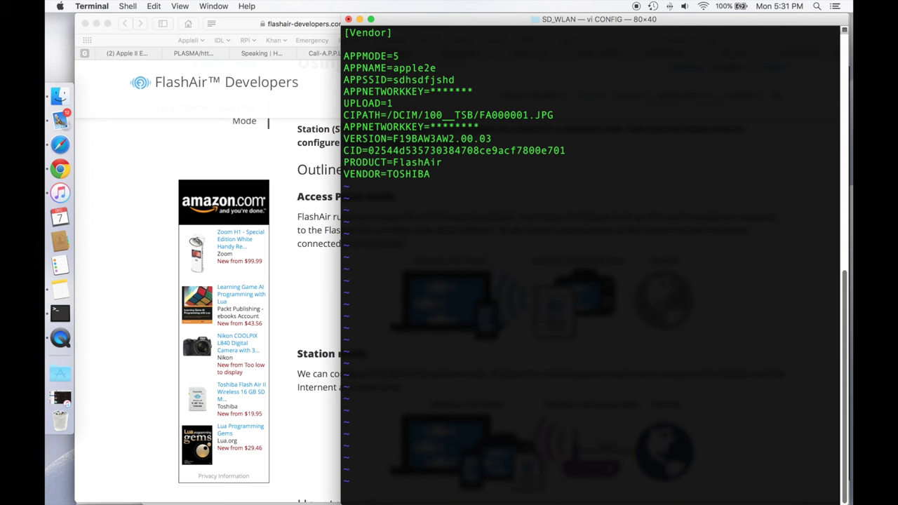
key(d)
key(d)
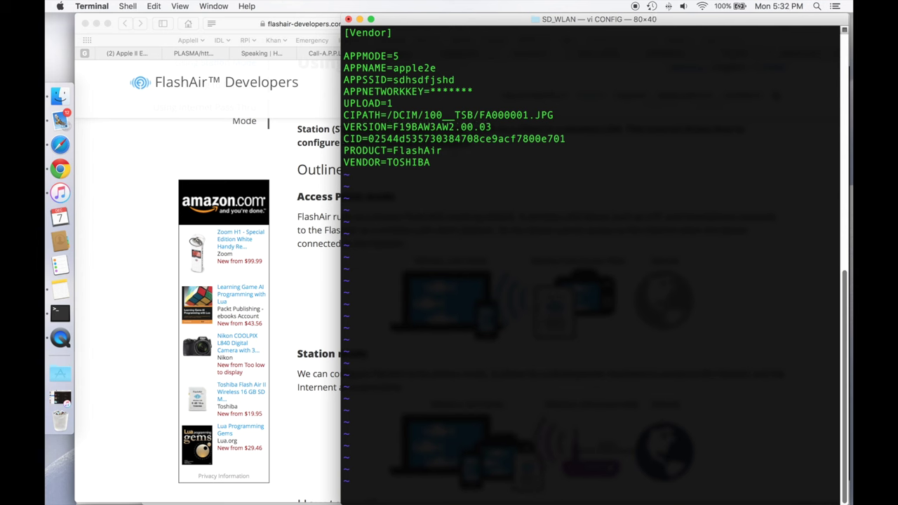
key(k)
key(k)
key(k)
key(k)
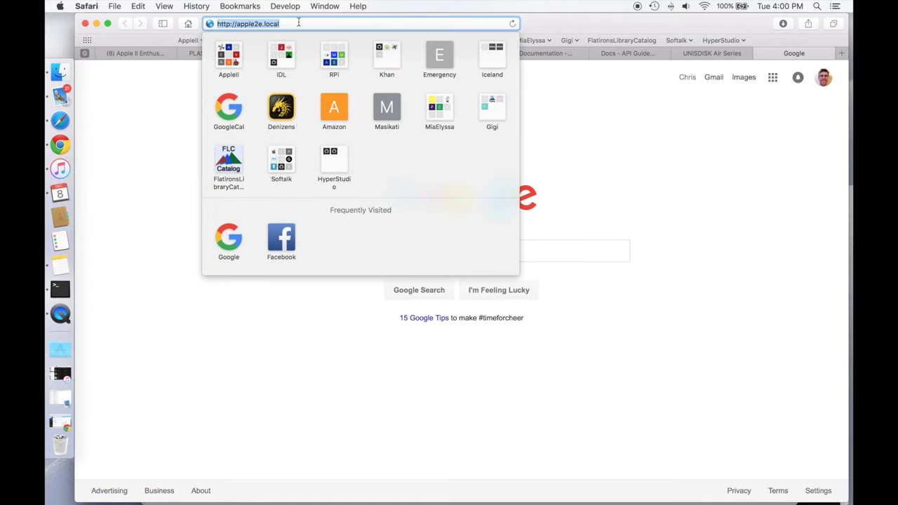
click(298, 24)
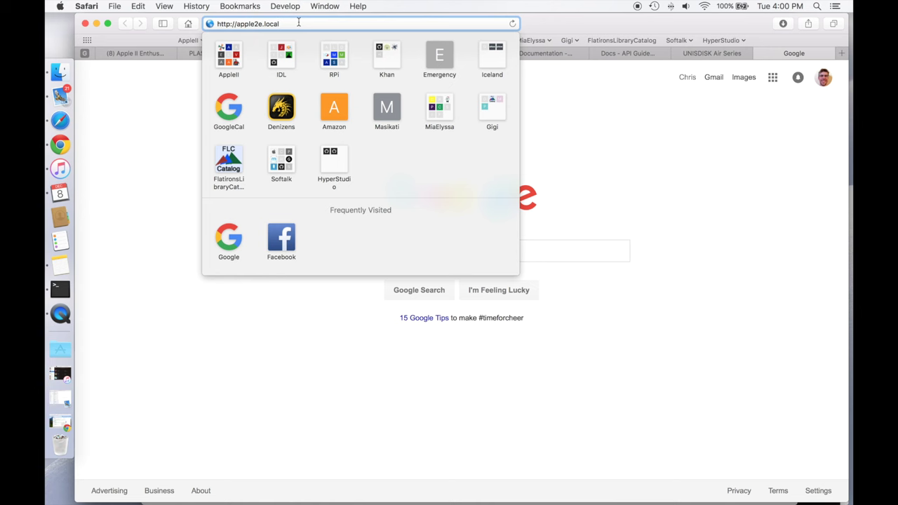
key(Return)
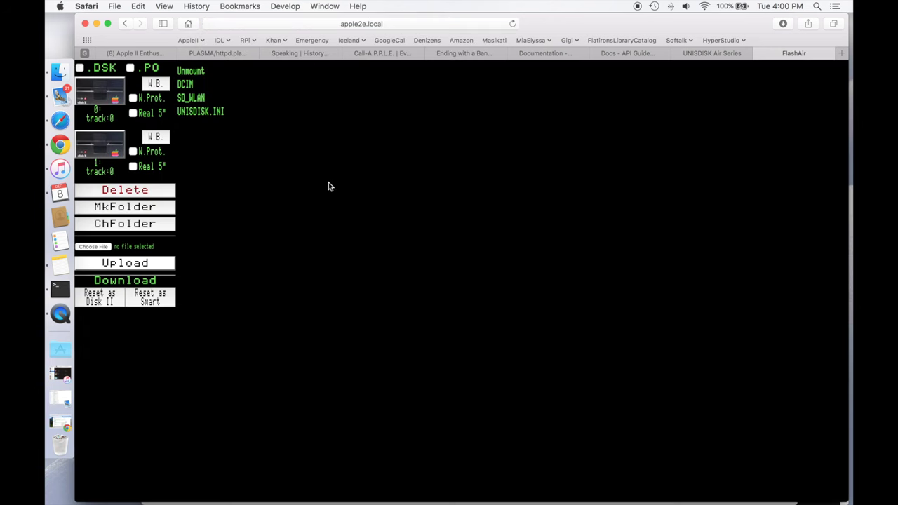
key(super+equal)
key(super+equal)
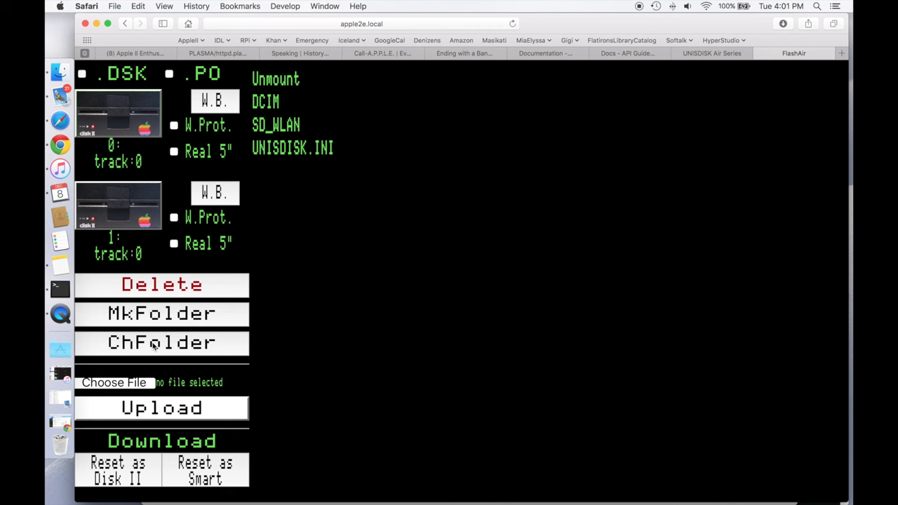
Browse the SD_WLAN folder, then run an empty upload that adds an octet-stream entry to the card
click(277, 132)
click(277, 132)
click(150, 410)
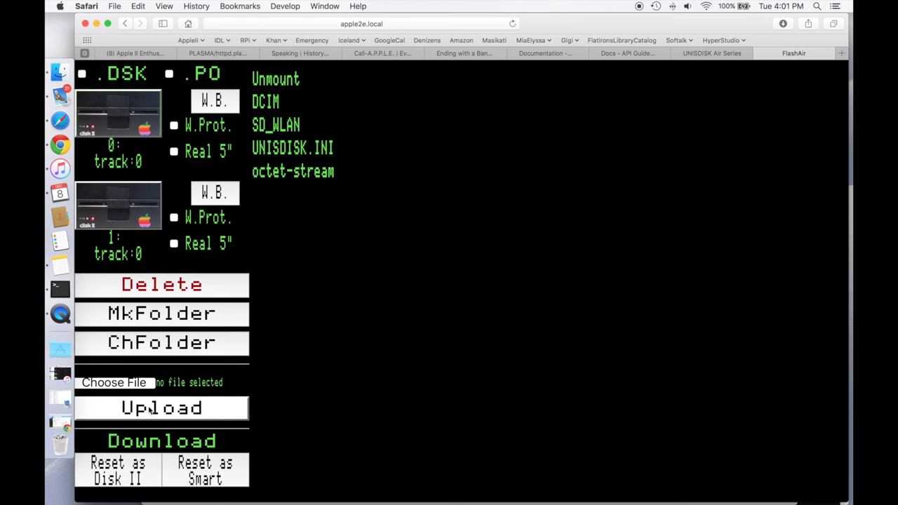
click(129, 383)
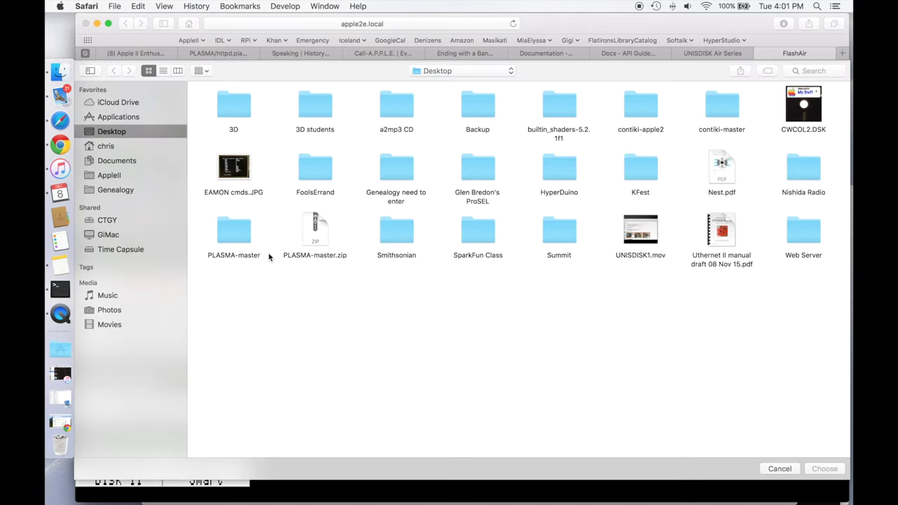
Choose CWCOLONEL.DSK from the AppleII > disks folder in the file chooser
click(119, 176)
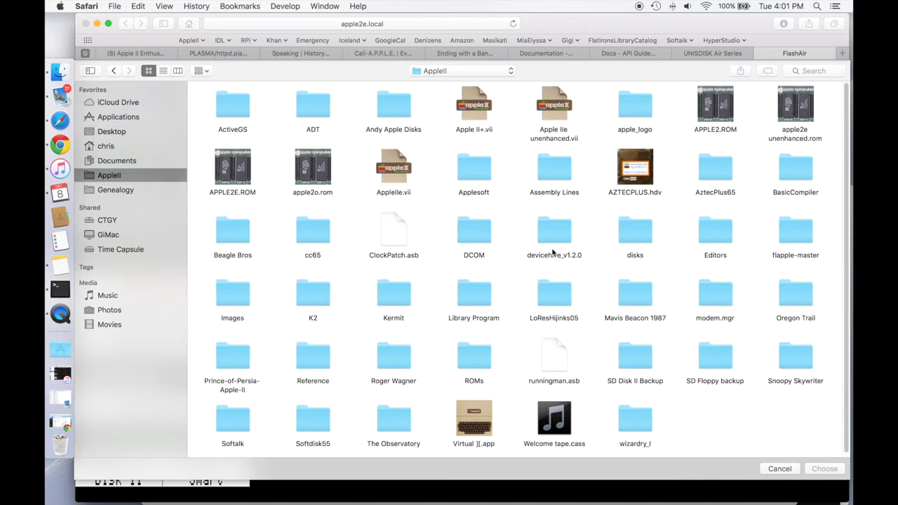
click(648, 239)
double_click(648, 239)
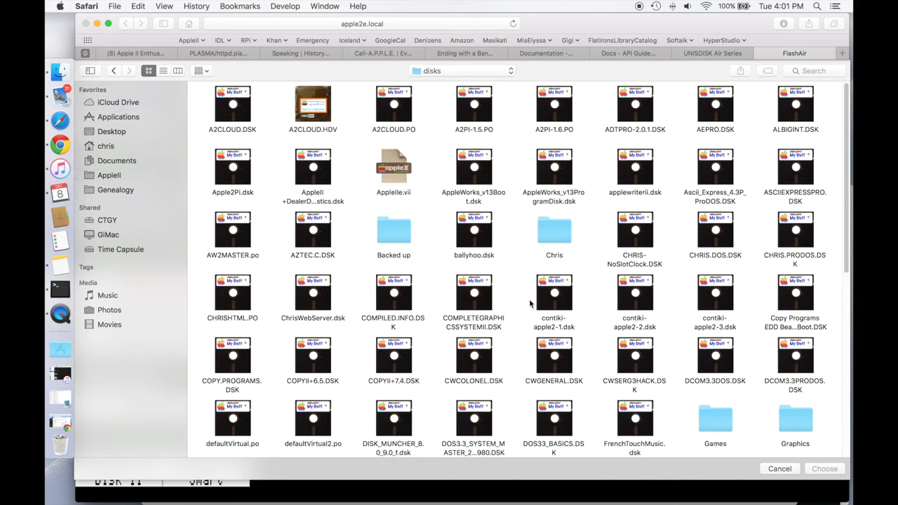
double_click(489, 355)
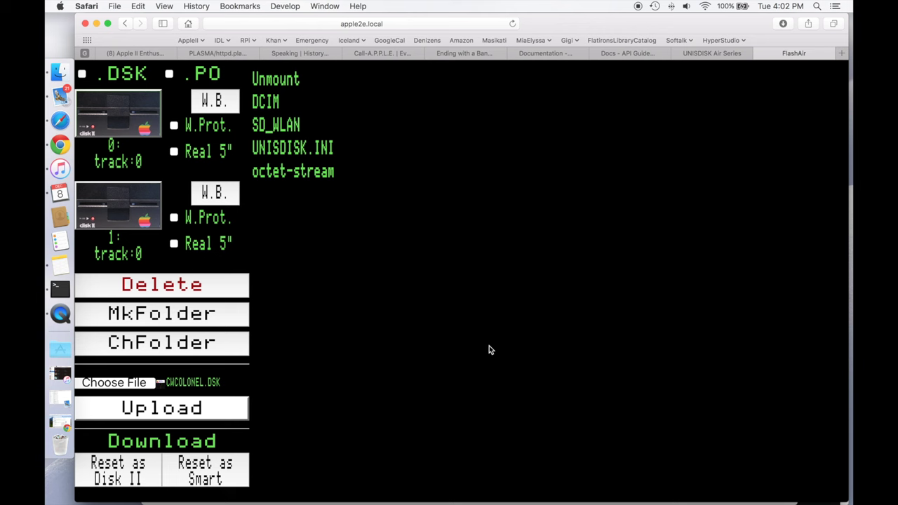
Upload CWCOLONEL.DSK to the card and insert it into drive 0
click(156, 410)
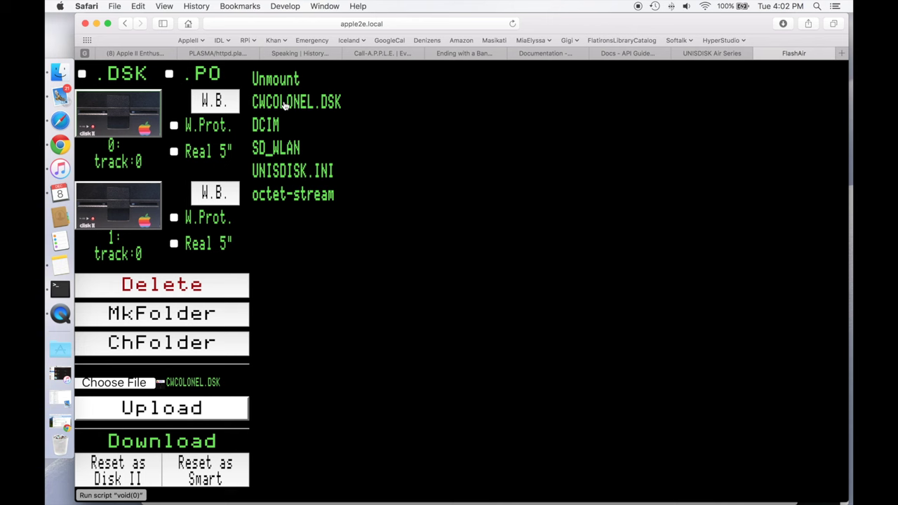
click(285, 104)
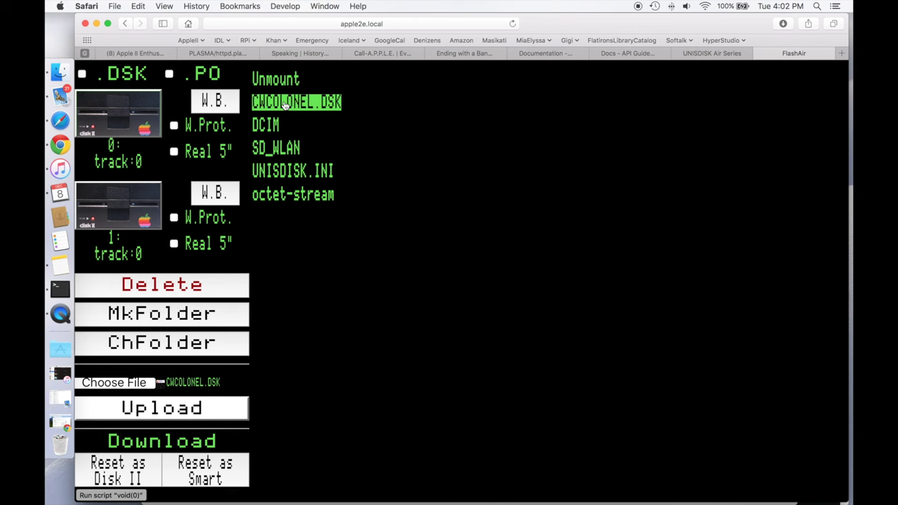
click(126, 116)
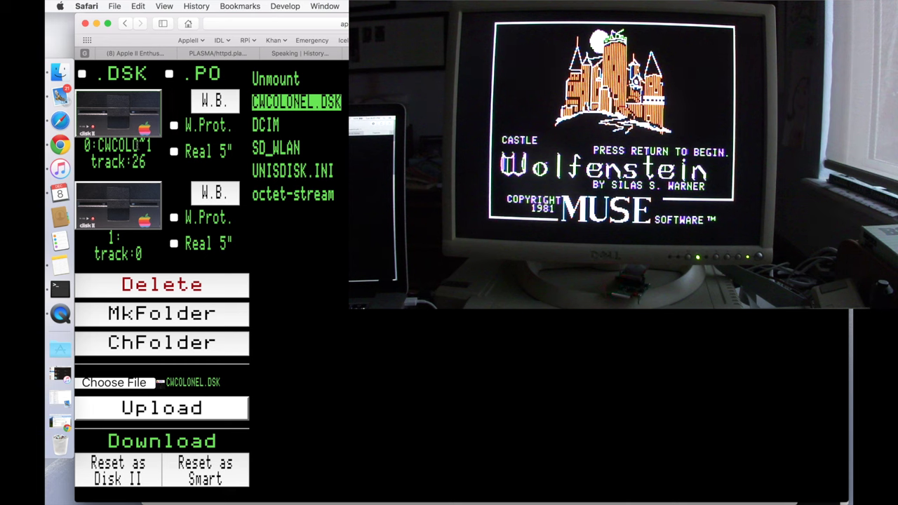
Start Castle Wolfenstein from the title screen with Return and resume the saved game with K
key(Return)
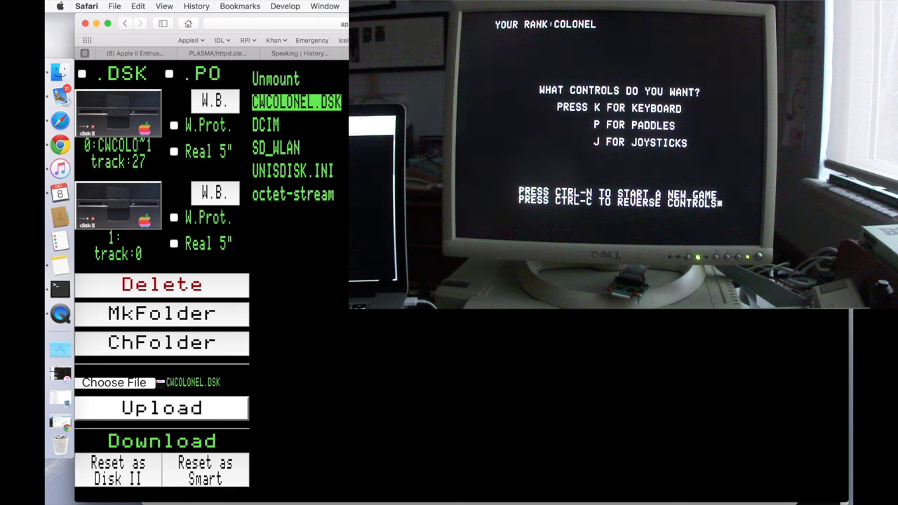
key(k)
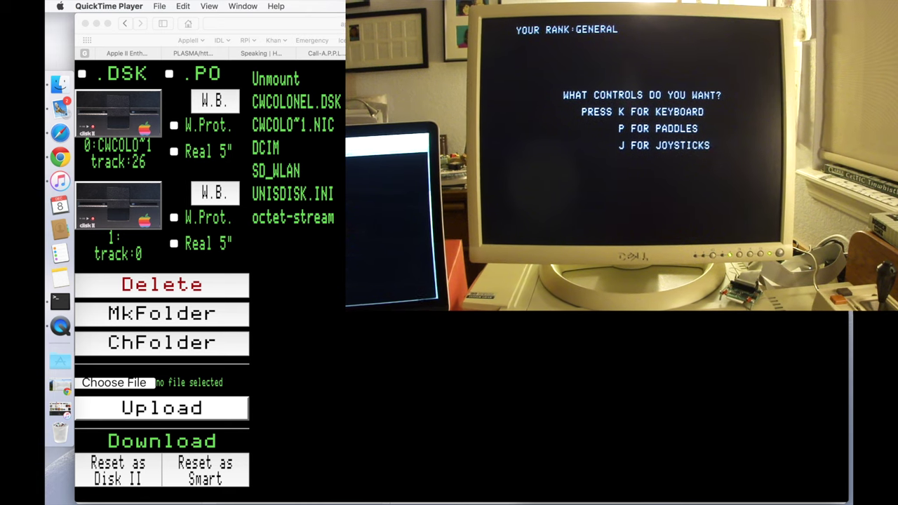
Back in Safari, select CWCOLO~1.NIC and write drive 0's changes back with W.B
key(super+Tab)
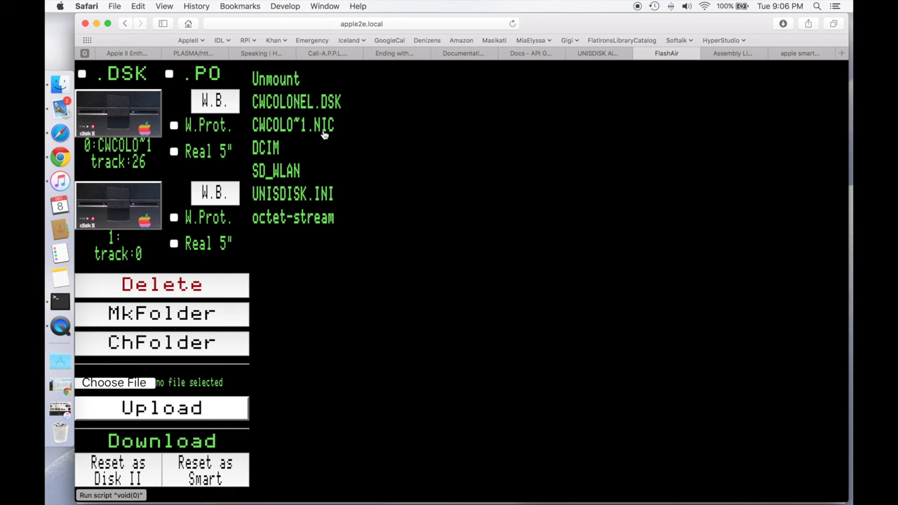
click(298, 129)
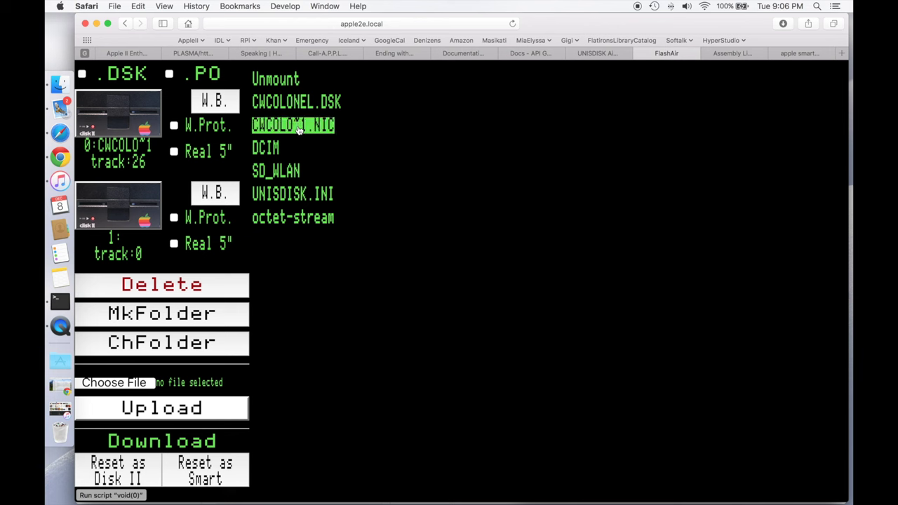
click(216, 101)
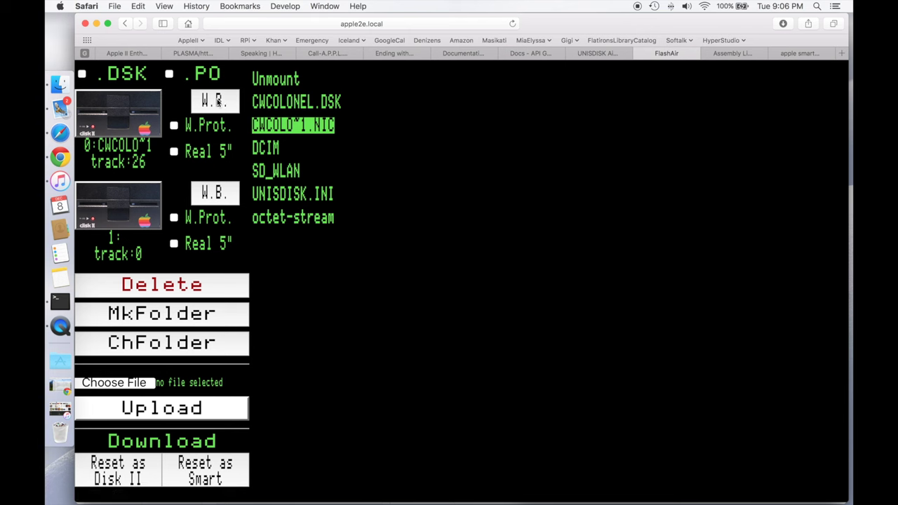
Download CWCOLONEL.DSK from the card to the Mac and bring up Finder
click(294, 103)
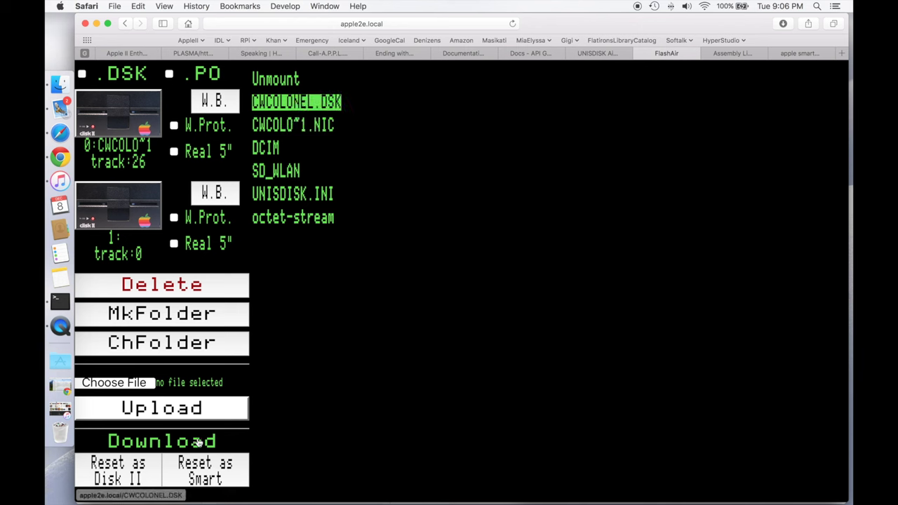
click(167, 445)
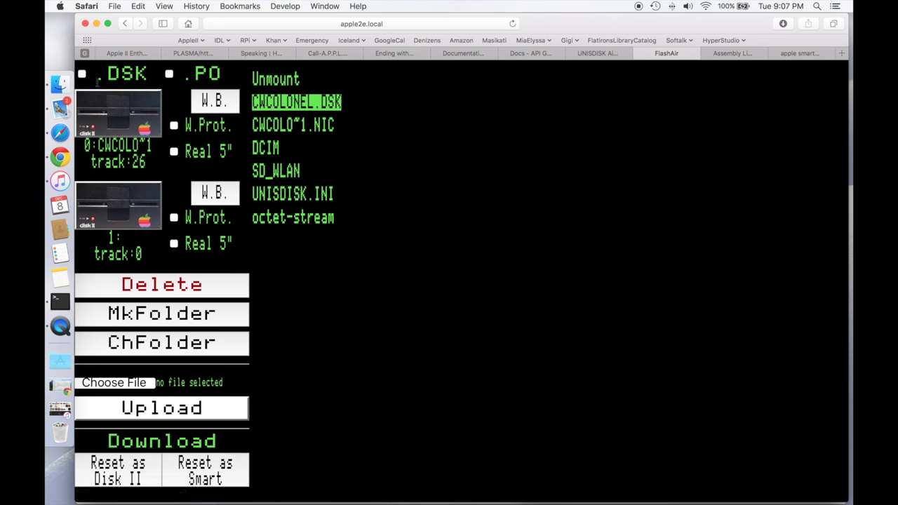
click(62, 87)
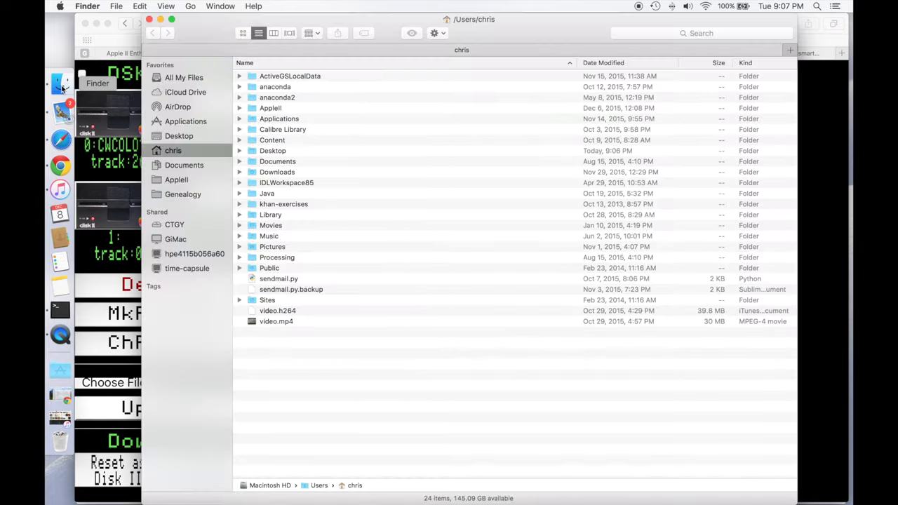
Check the downloaded CWCOLONEL.DSK in Finder's Desktop folder and close the Finder window
click(172, 136)
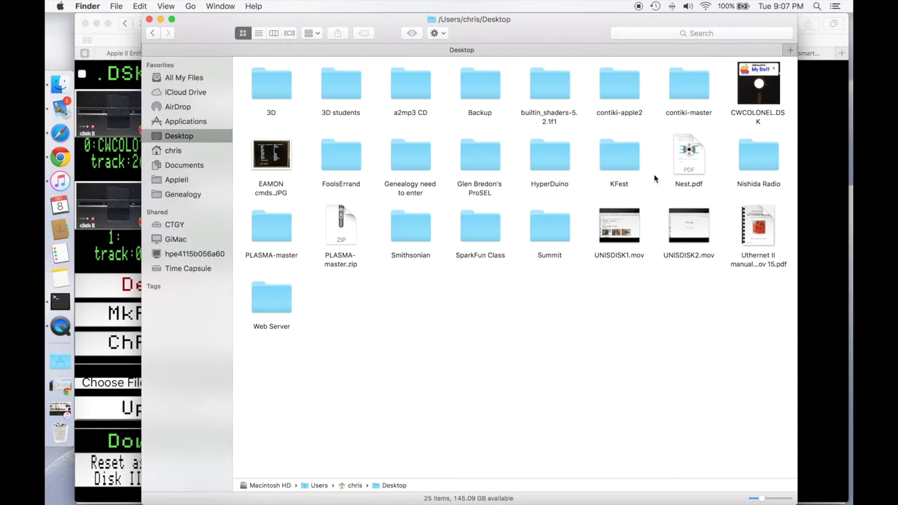
click(748, 100)
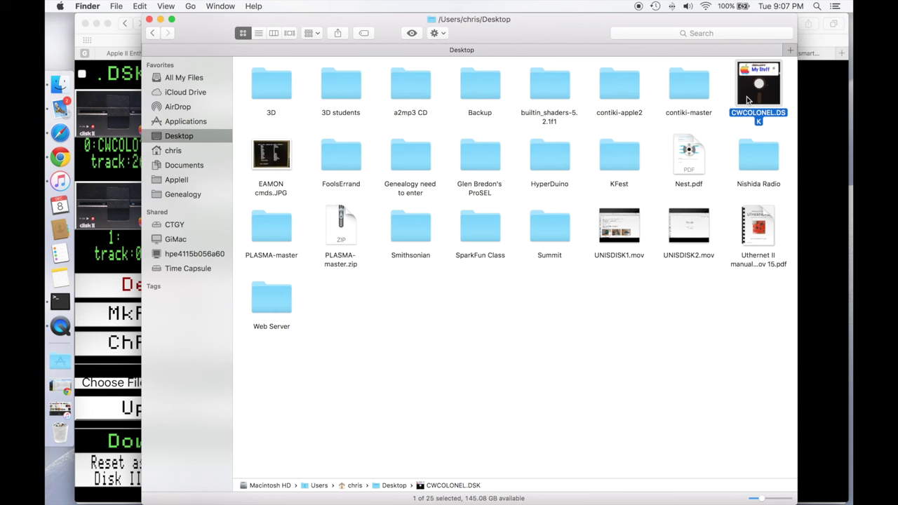
click(149, 19)
click(393, 281)
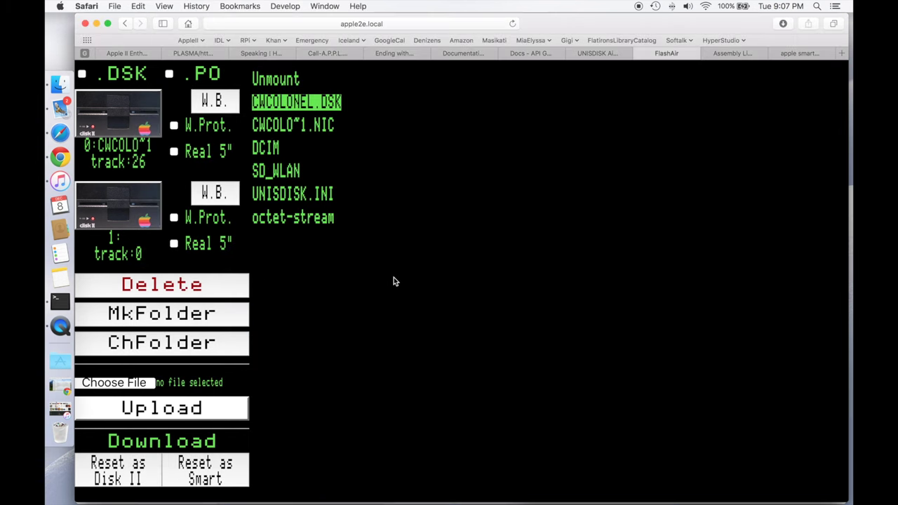